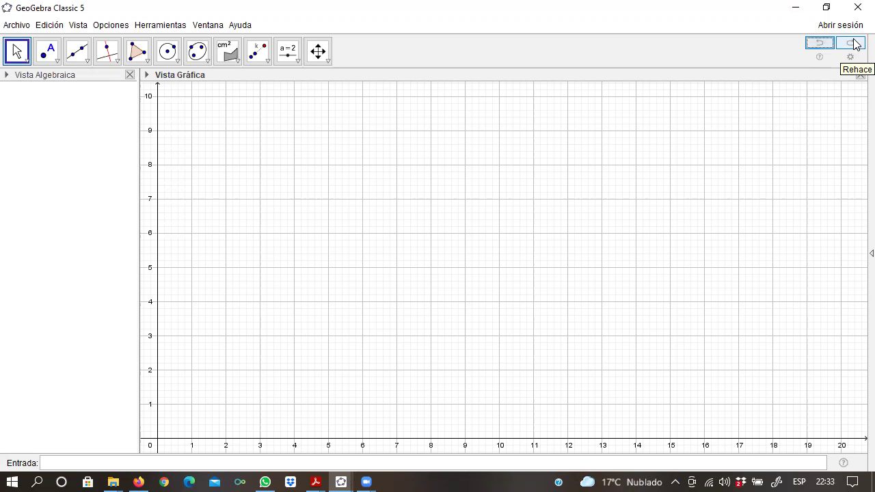
Redo the construction of triangle ABC and the lines from point D through C, A and B
{"action": "left_click", "coordinate": [852, 43]}
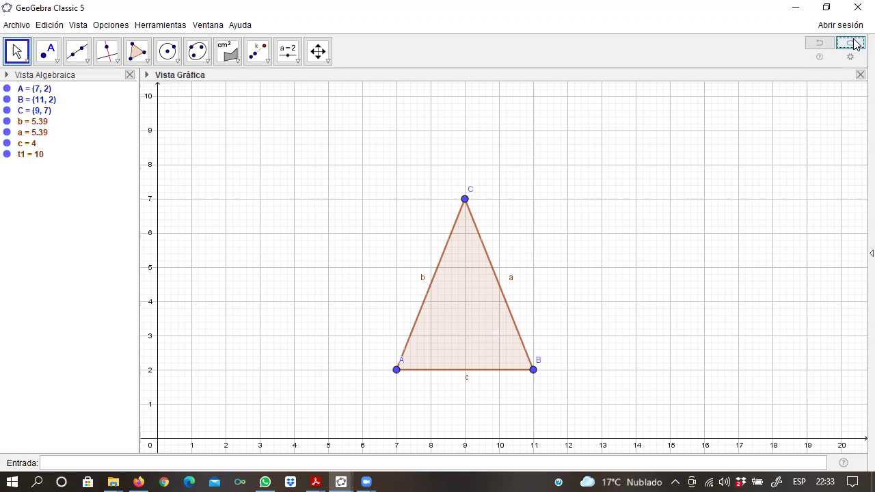
{"action": "left_click", "coordinate": [852, 43]}
{"action": "left_click", "coordinate": [852, 43]}
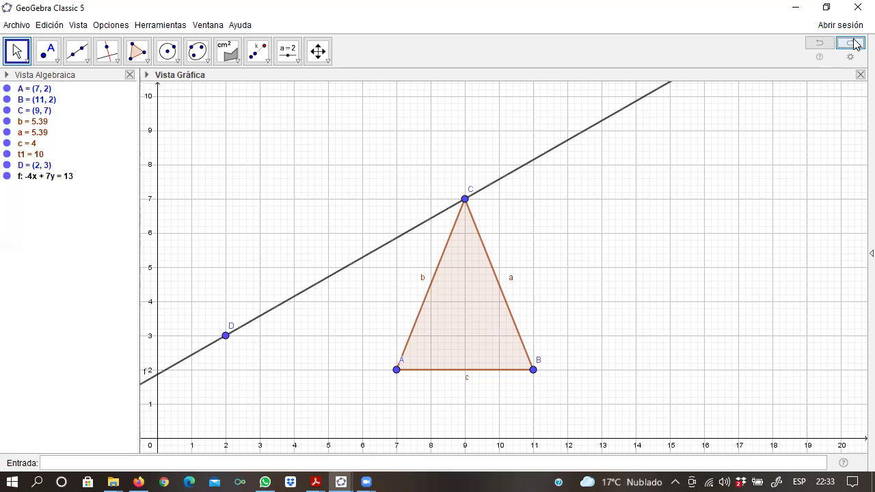
{"action": "left_click", "coordinate": [851, 43]}
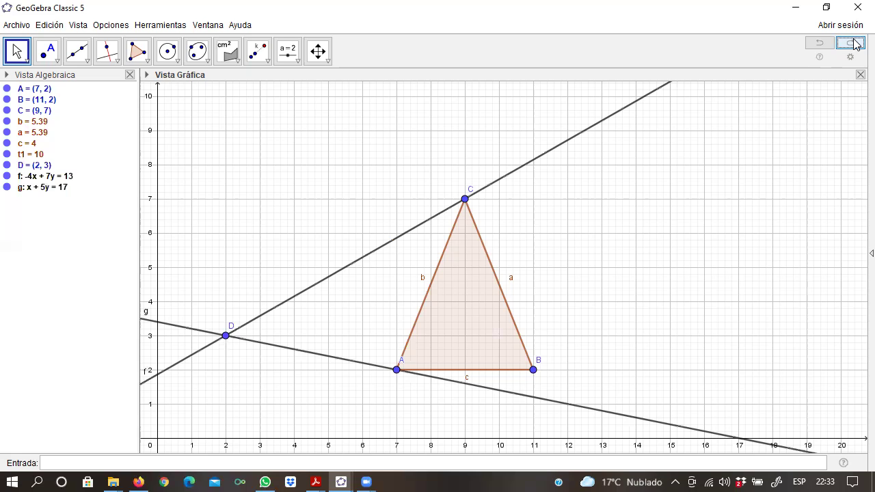
{"action": "left_click", "coordinate": [852, 43]}
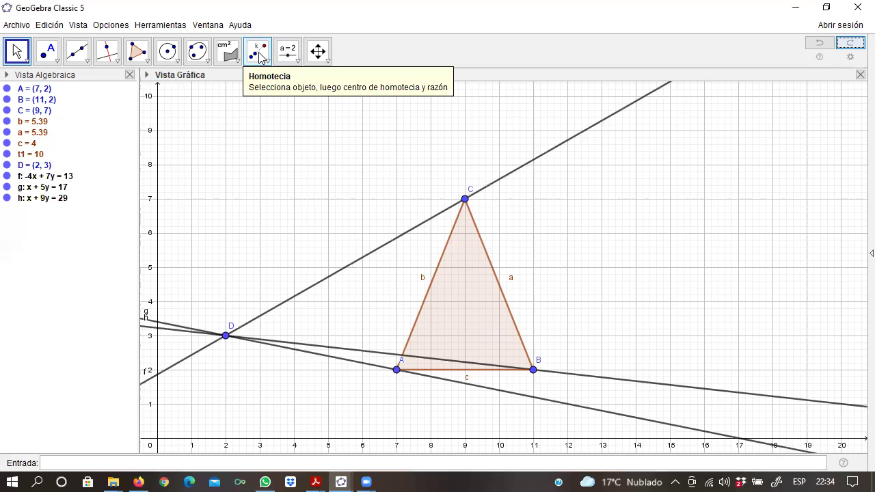
Redo the enlarged homothetic triangle A'B'C' and the hiding of lines f, g and h
{"action": "left_click", "coordinate": [851, 45]}
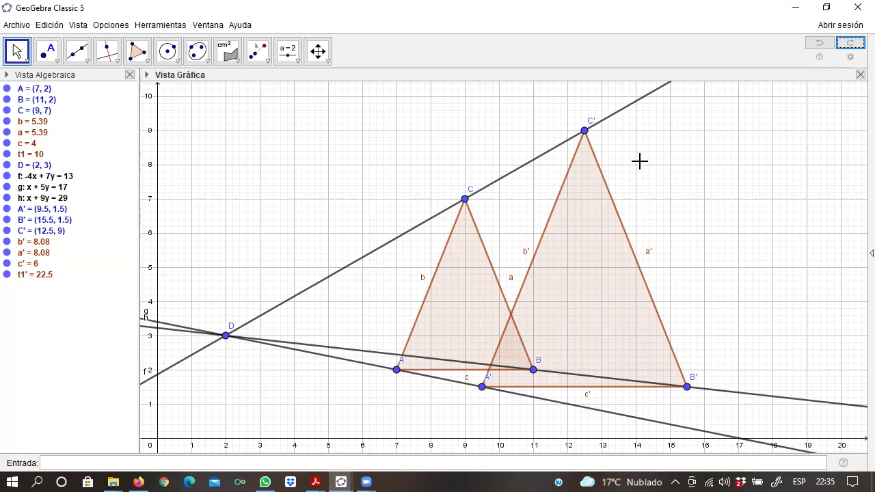
{"action": "left_click", "coordinate": [851, 46]}
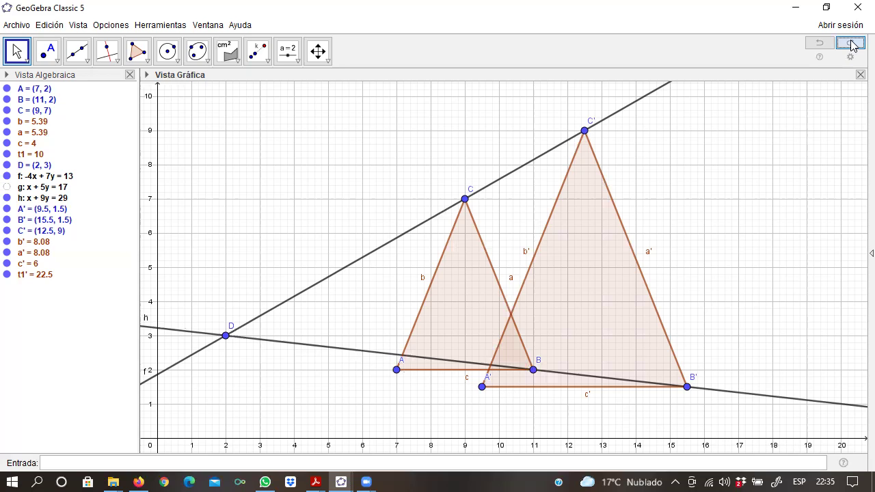
{"action": "left_click", "coordinate": [851, 45]}
{"action": "left_click", "coordinate": [852, 46]}
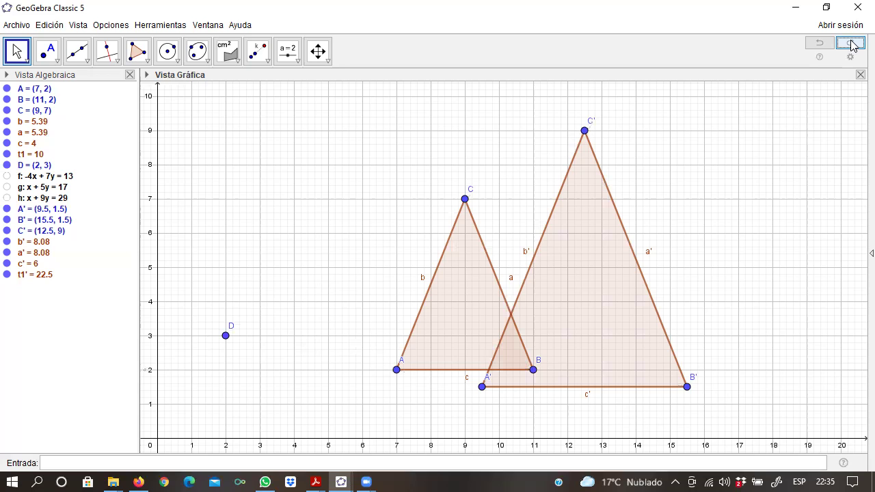
Redo the move of triangle ABC farther from D and the length labels on sides AB and A'B'
{"action": "left_click", "coordinate": [851, 43]}
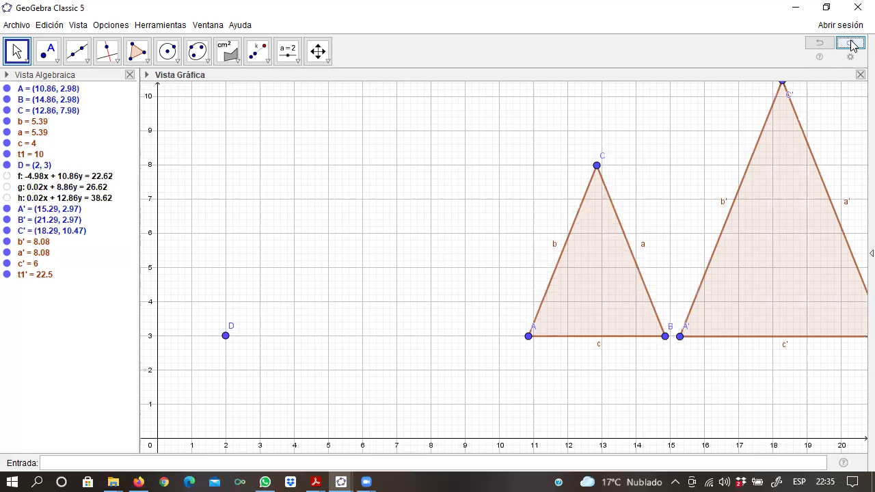
{"action": "left_click", "coordinate": [850, 43]}
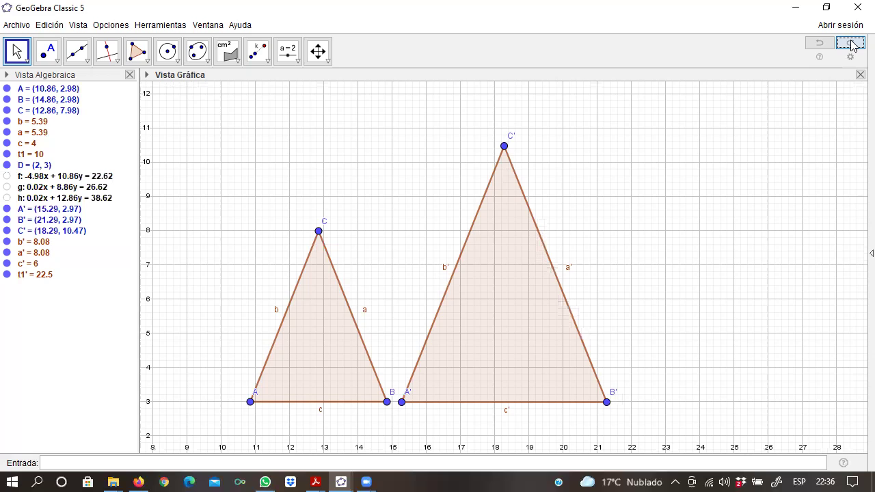
{"action": "left_click", "coordinate": [851, 45]}
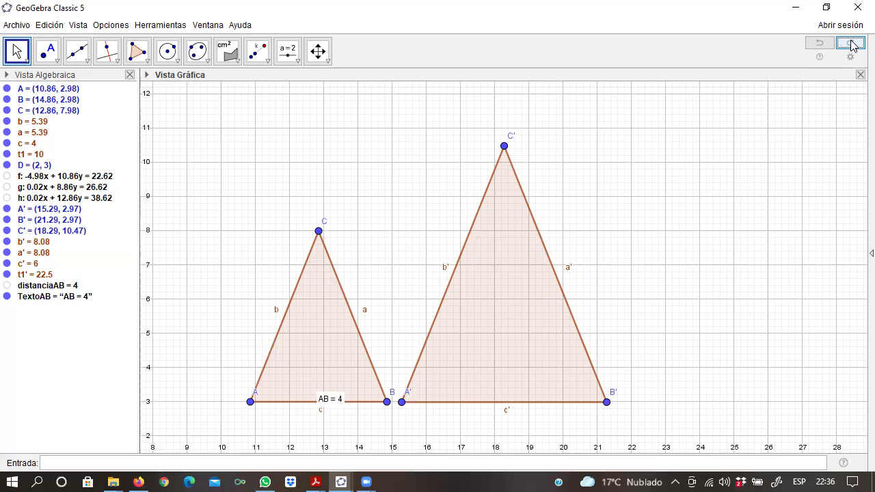
{"action": "left_click", "coordinate": [851, 43]}
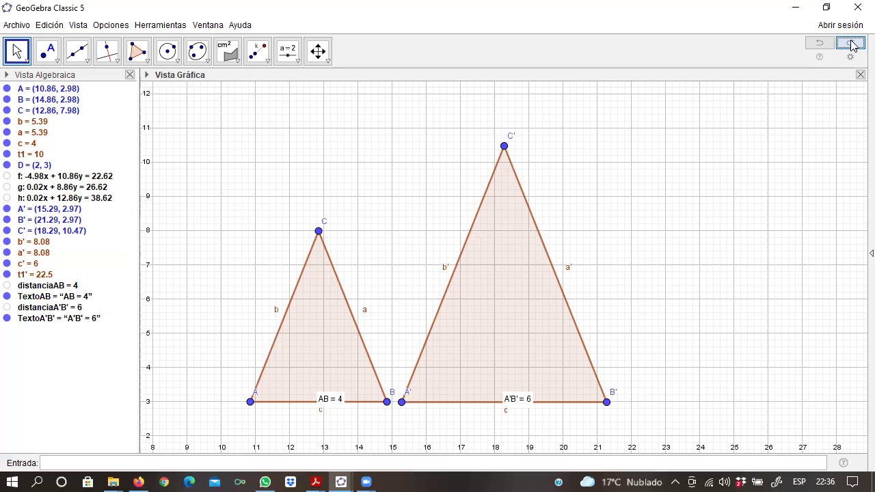
Redo the area labels of triangles ABC and A'B'C'
{"action": "left_click", "coordinate": [851, 44]}
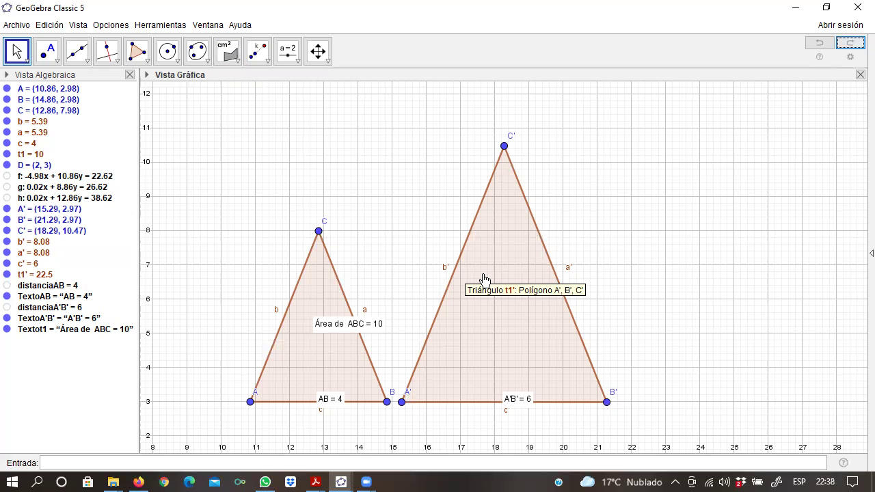
{"action": "left_click", "coordinate": [851, 44]}
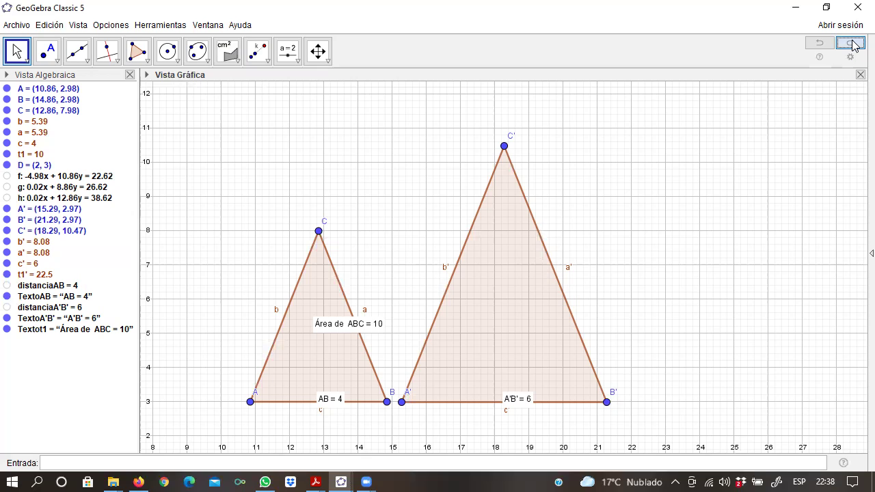
{"action": "left_click", "coordinate": [851, 43]}
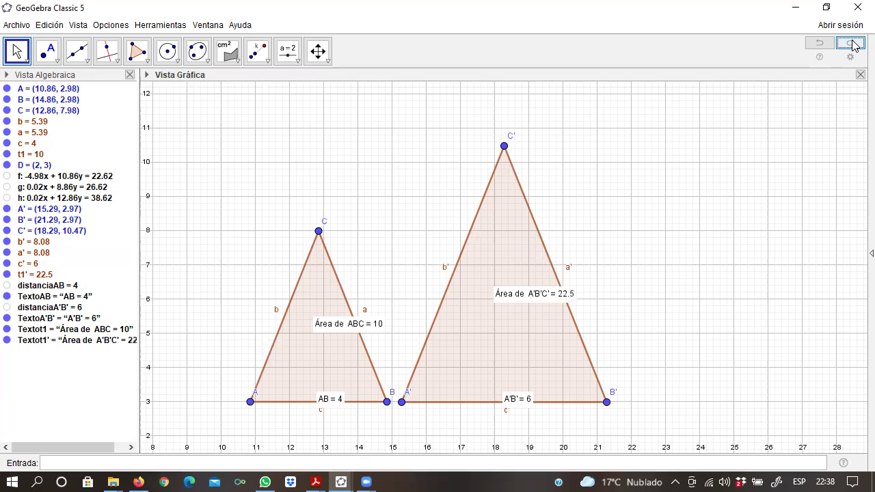
Redo the showing of lines f, g and h through center D and the triangle vertices
{"action": "left_click", "coordinate": [850, 43]}
{"action": "left_click", "coordinate": [852, 44]}
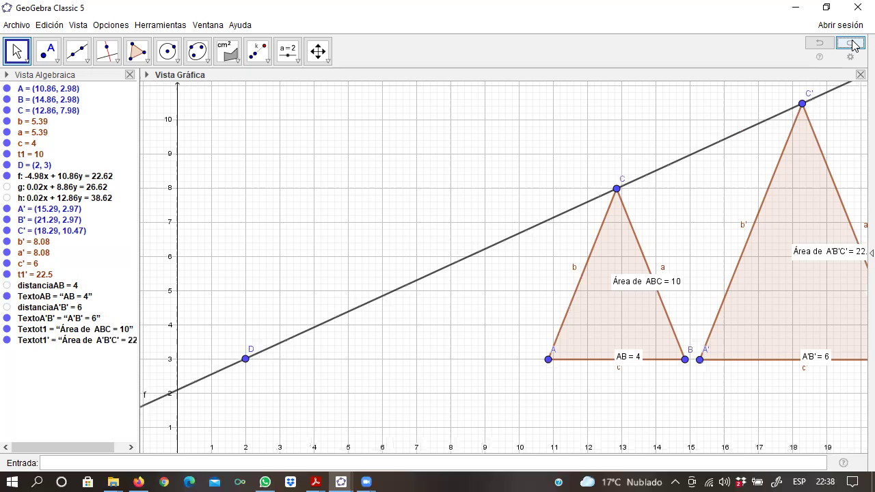
{"action": "left_click", "coordinate": [852, 44]}
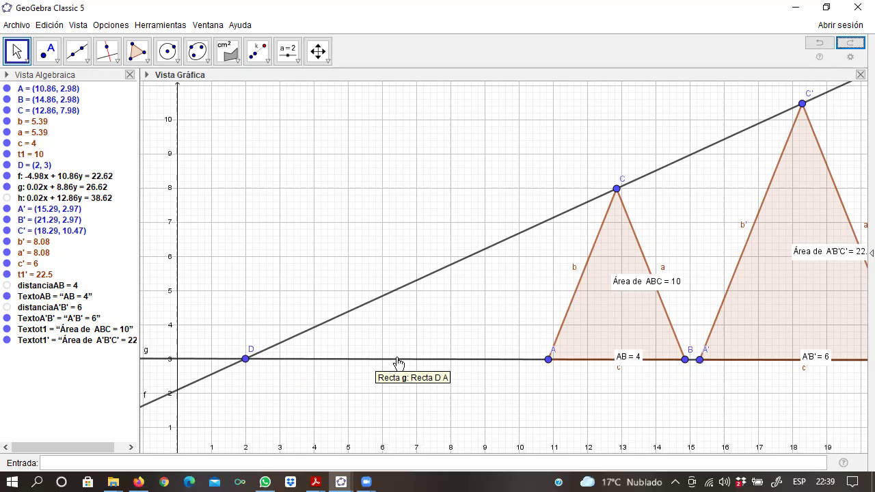
{"action": "left_click", "coordinate": [851, 46]}
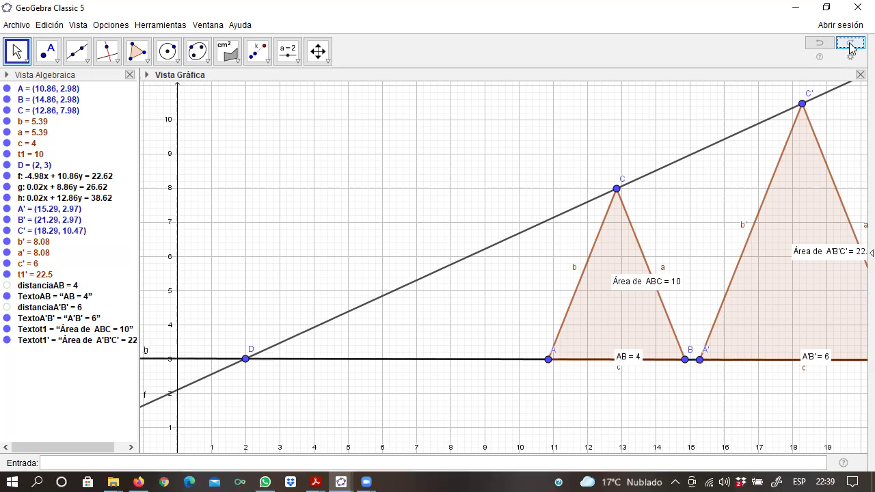
Redo the reduced homothetic image of triangle ABC between D and the original triangle
{"action": "left_click", "coordinate": [850, 45]}
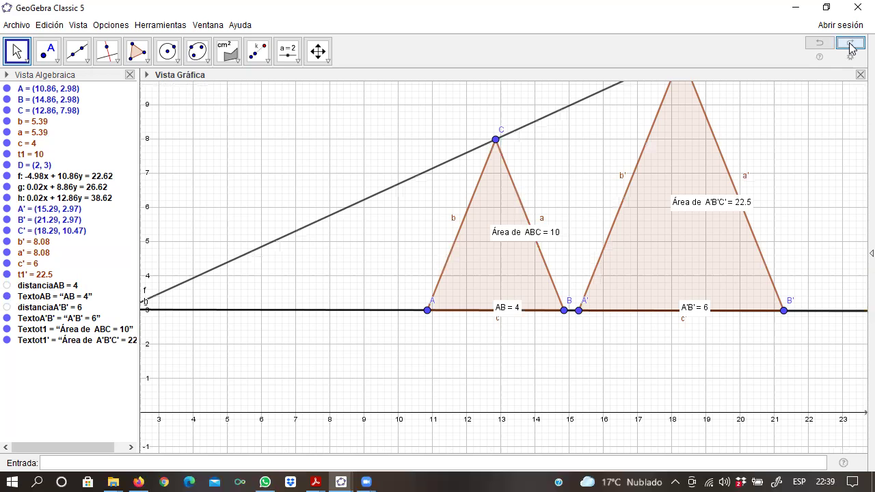
{"action": "left_click", "coordinate": [851, 45]}
{"action": "left_click", "coordinate": [851, 45]}
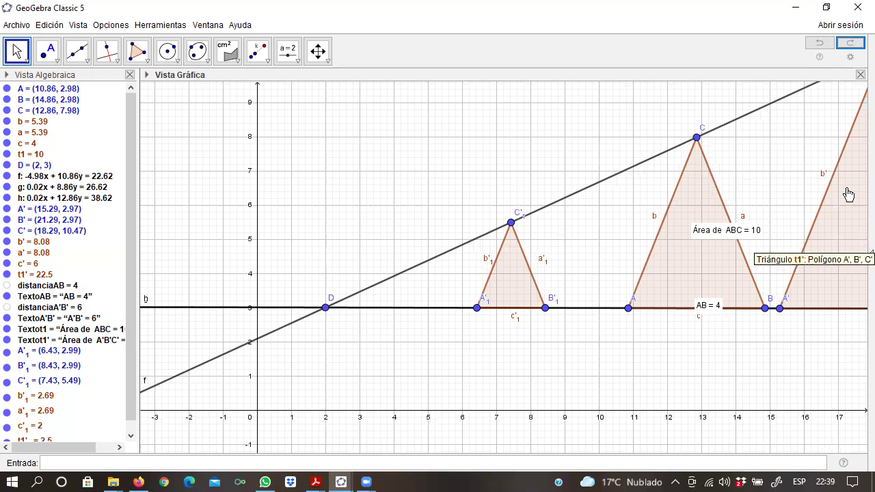
Redo the inverted homothetic image of triangle ABC on the opposite side of center D
{"action": "left_click", "coordinate": [852, 45]}
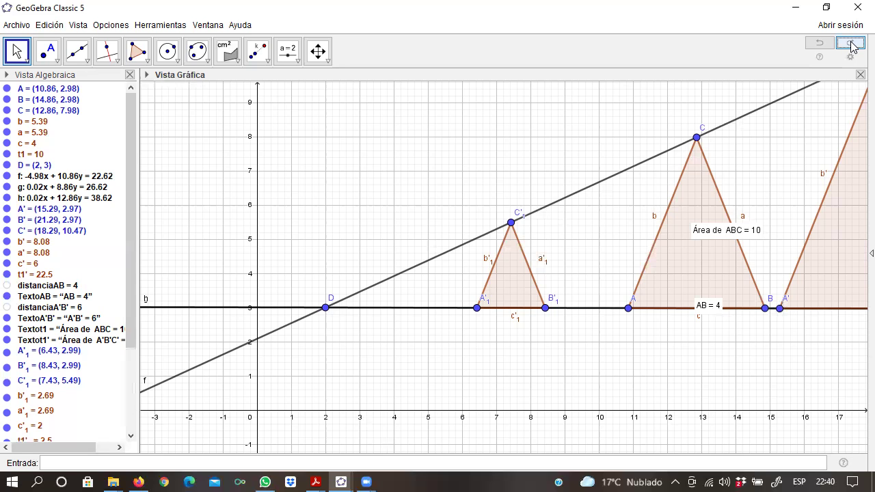
{"action": "left_click", "coordinate": [851, 45]}
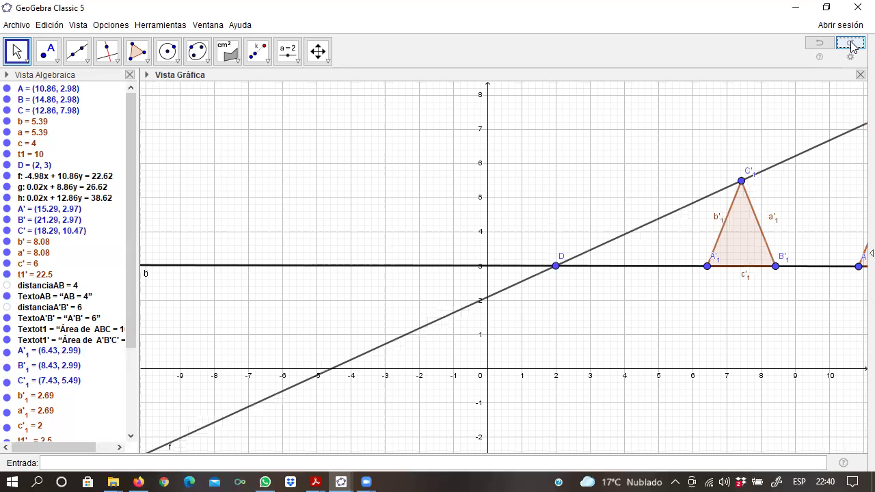
{"action": "left_click", "coordinate": [852, 45]}
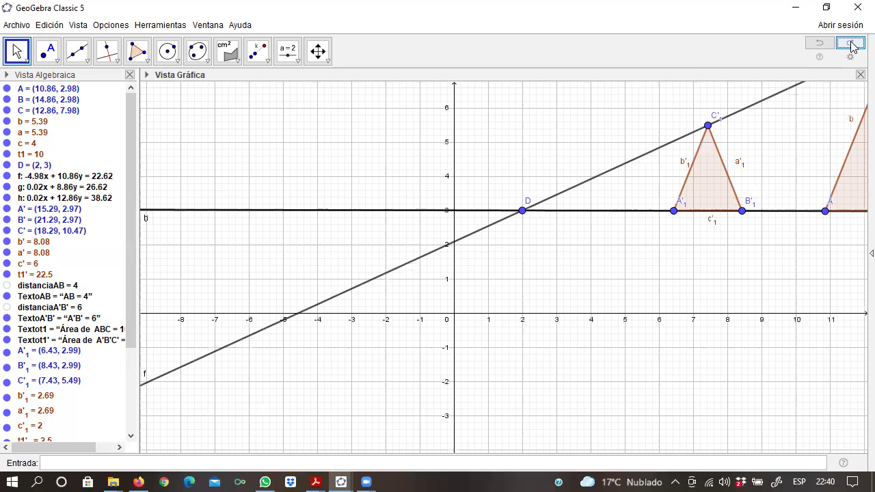
{"action": "left_click", "coordinate": [851, 45]}
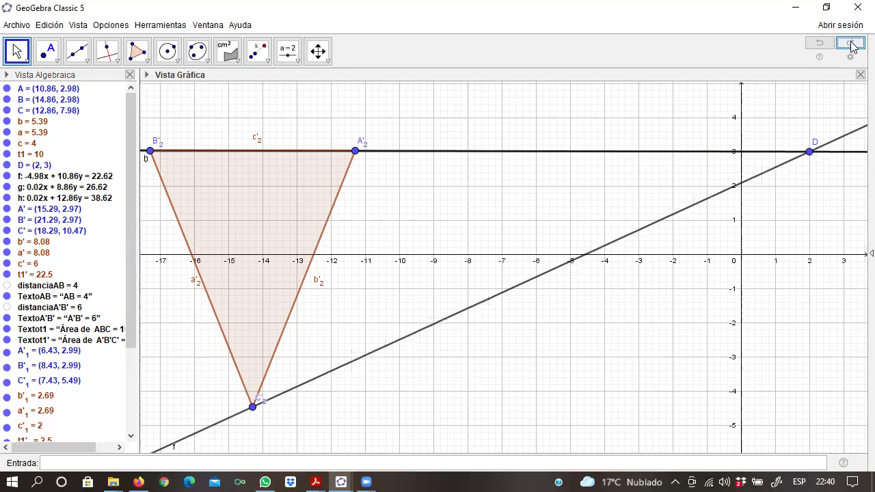
Redo the move of triangle ABC that places vertex A at (9.96, 7.74)
{"action": "left_click", "coordinate": [851, 45]}
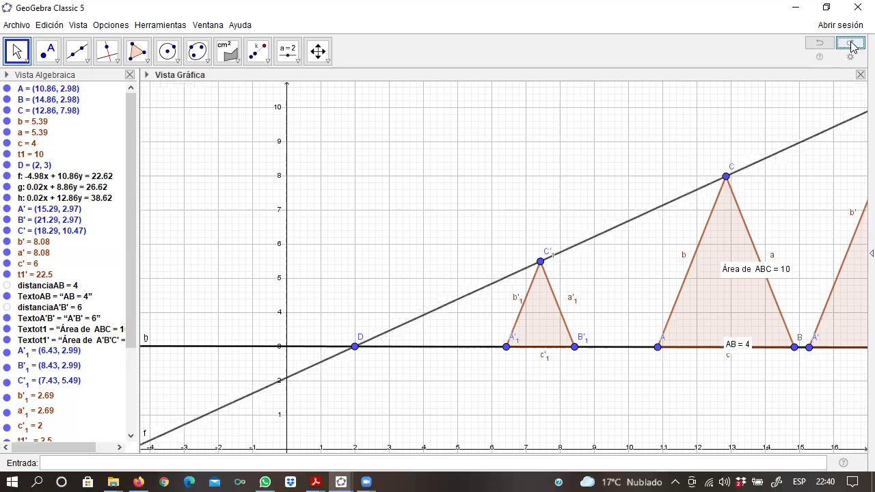
{"action": "left_click", "coordinate": [852, 45]}
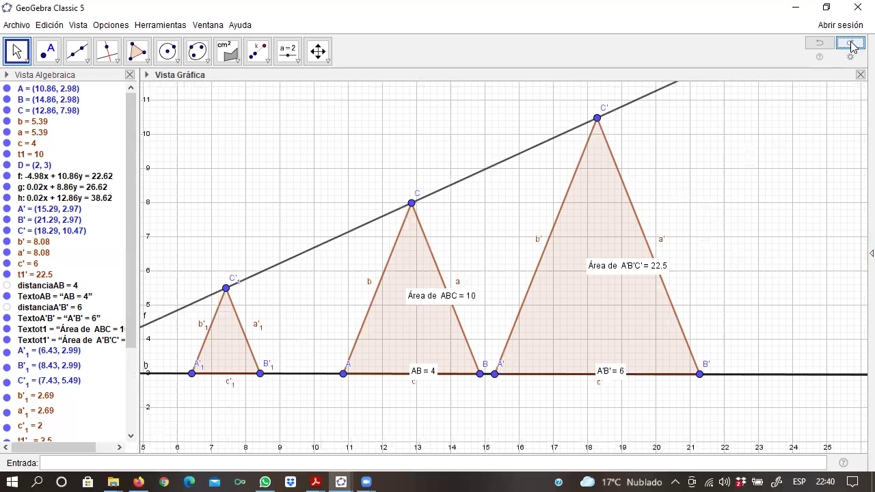
{"action": "left_click", "coordinate": [851, 45]}
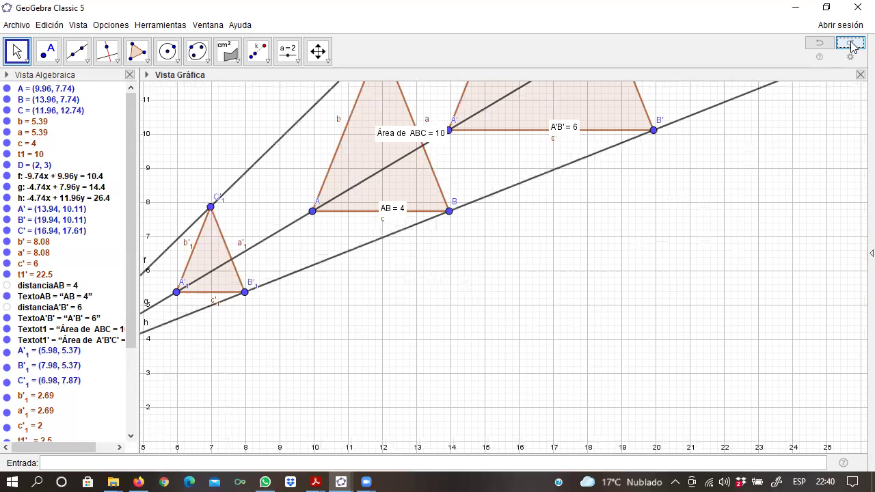
{"action": "left_click", "coordinate": [851, 45]}
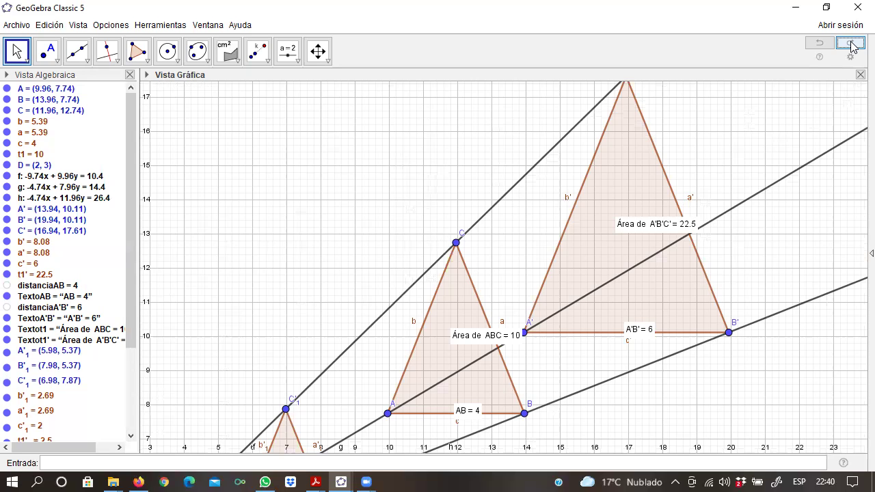
{"action": "left_click", "coordinate": [850, 44]}
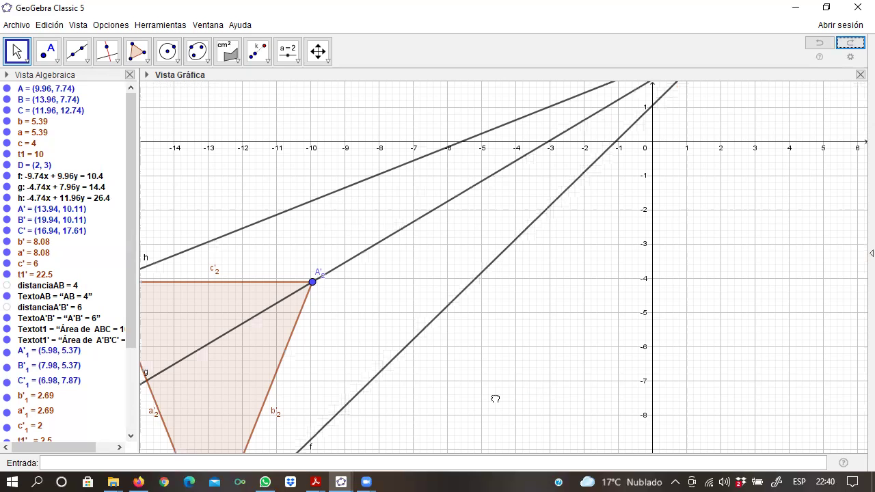
Examine how lines f, g and h join center D with the reduced, enlarged and inverted triangles
{"action": "left_click_drag", "start_coordinate": [495, 399], "coordinate": [419, 491]}
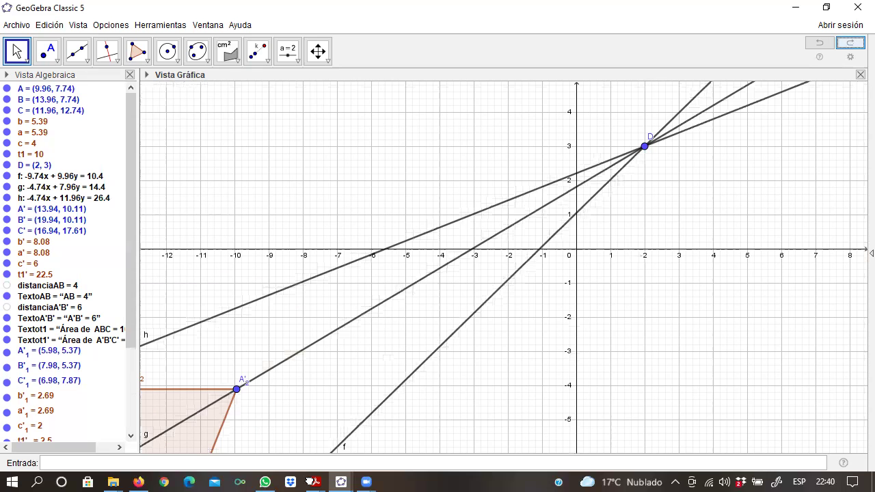
{"action": "left_click_drag", "start_coordinate": [726, 267], "coordinate": [379, 420]}
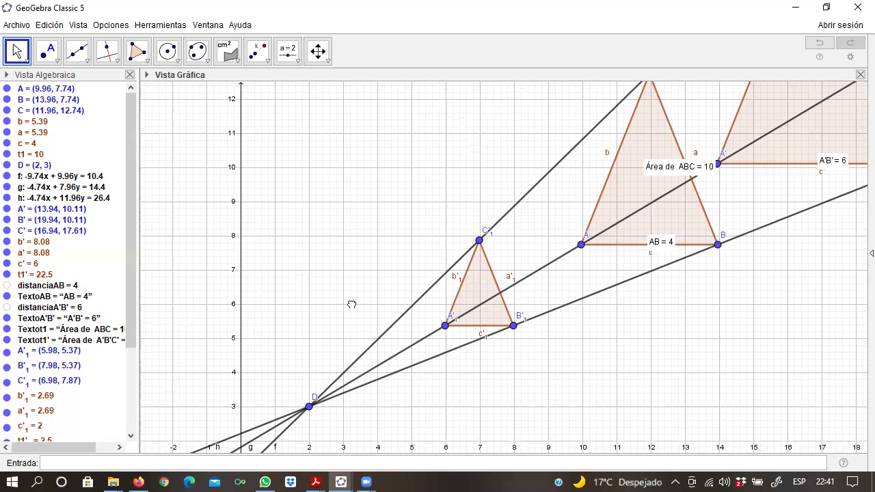
{"action": "left_click_drag", "start_coordinate": [410, 238], "coordinate": [449, 198]}
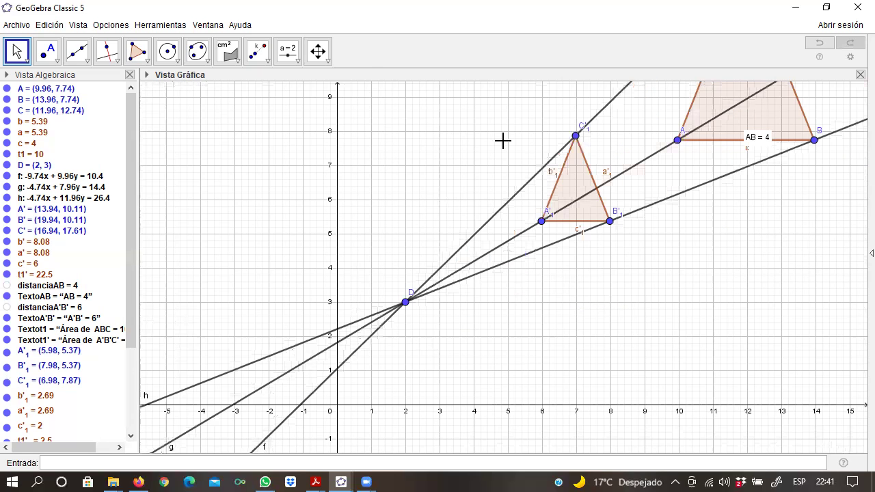
{"action": "left_click_drag", "start_coordinate": [363, 244], "coordinate": [514, 163]}
{"action": "left_click_drag", "start_coordinate": [516, 129], "coordinate": [581, 63]}
{"action": "left_click_drag", "start_coordinate": [496, 256], "coordinate": [501, 153]}
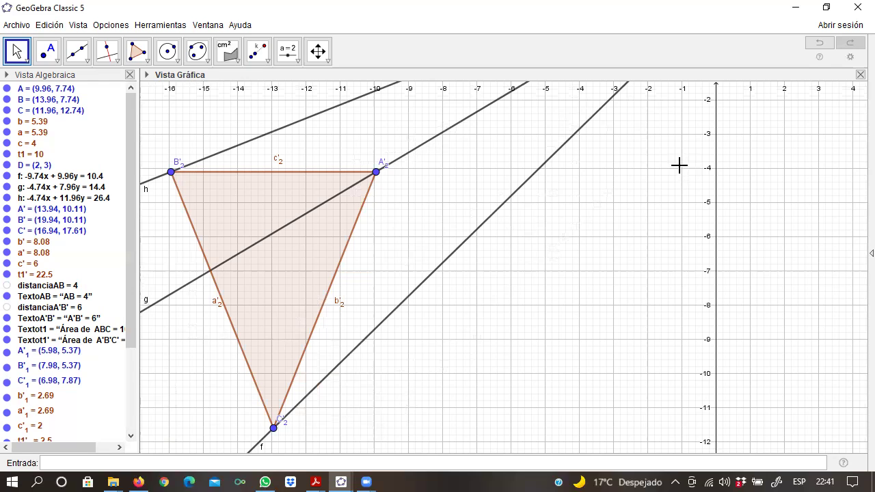
{"action": "left_click_drag", "start_coordinate": [623, 282], "coordinate": [539, 326]}
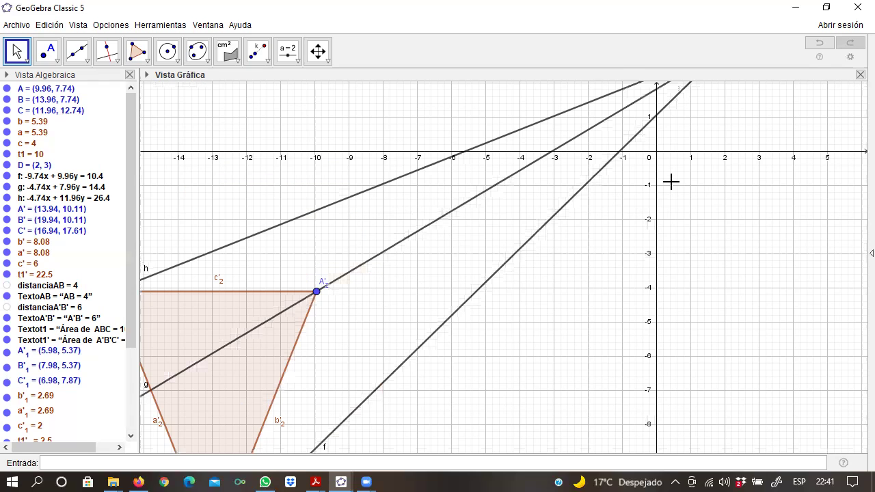
{"action": "left_click_drag", "start_coordinate": [595, 282], "coordinate": [537, 361]}
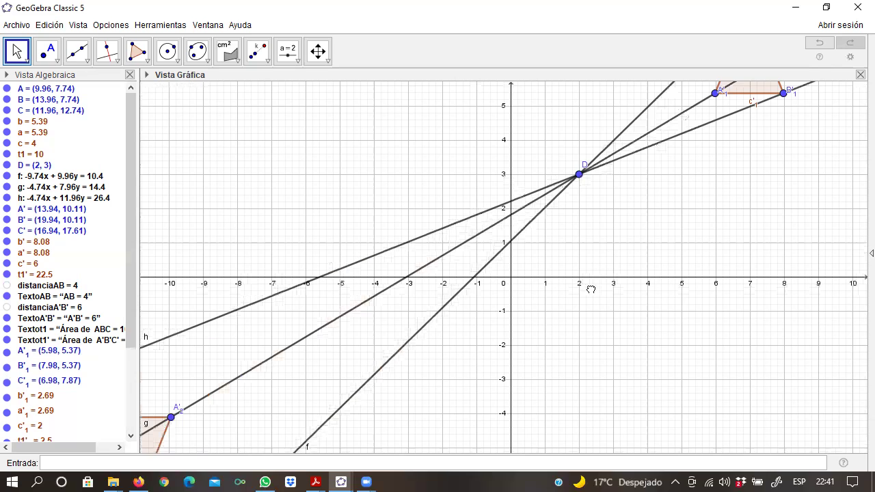
{"action": "left_click_drag", "start_coordinate": [591, 290], "coordinate": [501, 386]}
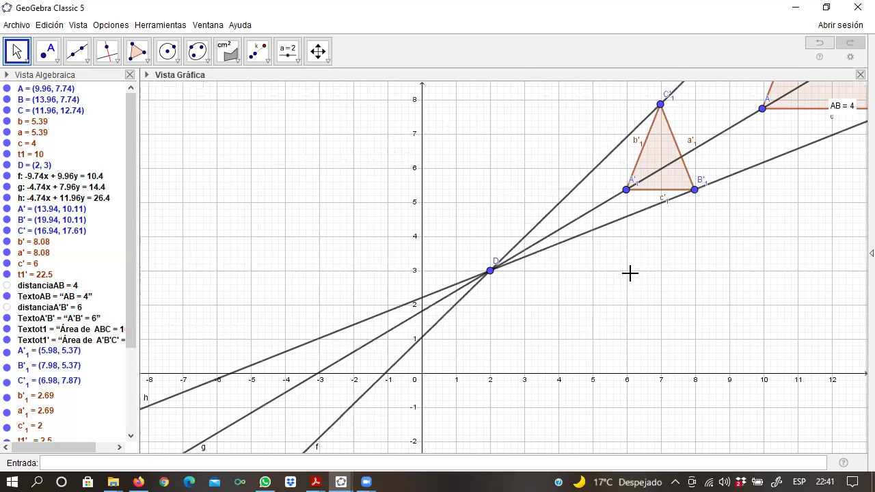
Undo the latest actions back through the last move of triangle ABC
{"action": "left_click_drag", "start_coordinate": [627, 277], "coordinate": [496, 376]}
{"action": "left_click_drag", "start_coordinate": [425, 449], "coordinate": [430, 476]}
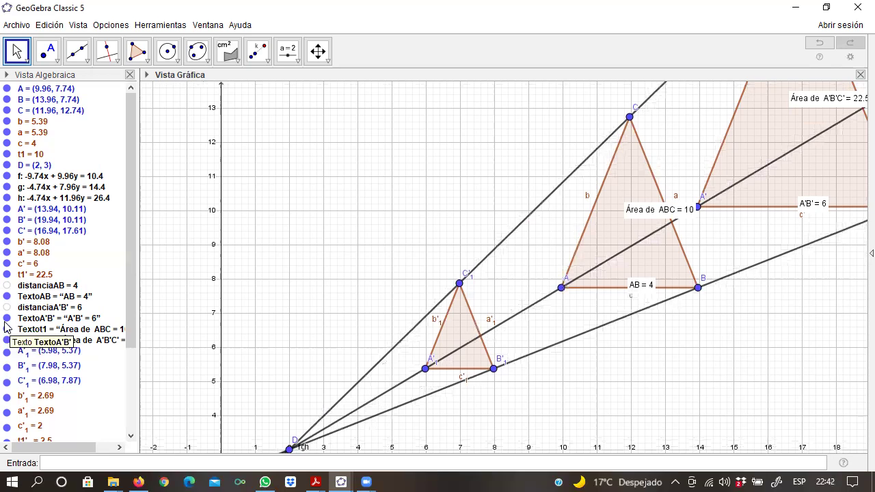
{"action": "left_click", "coordinate": [820, 44]}
{"action": "left_click", "coordinate": [822, 45]}
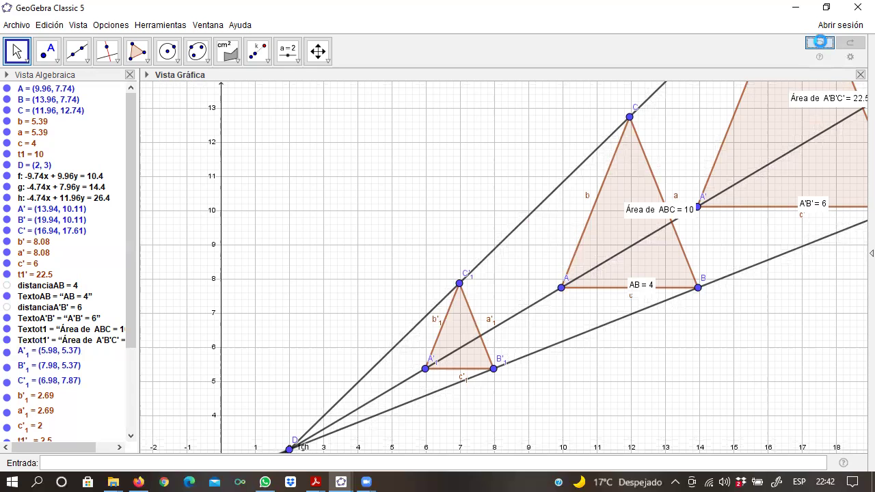
{"action": "left_click", "coordinate": [821, 46]}
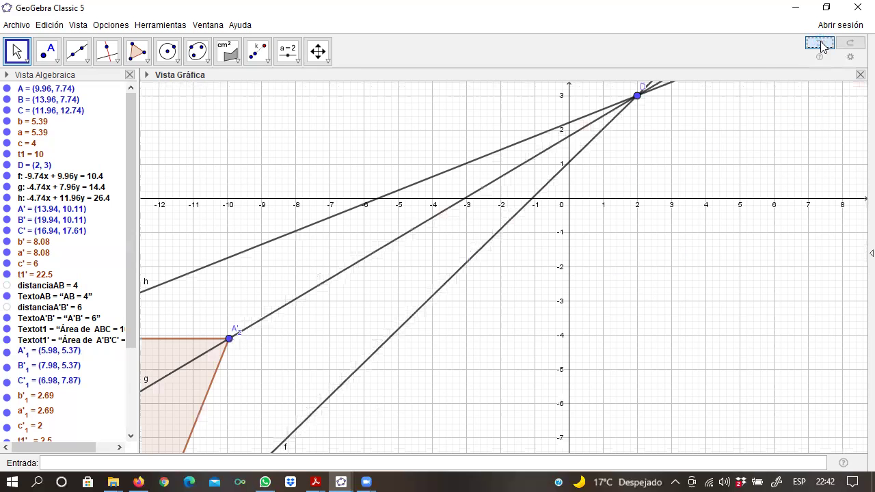
{"action": "left_click", "coordinate": [821, 46]}
{"action": "left_click", "coordinate": [821, 46]}
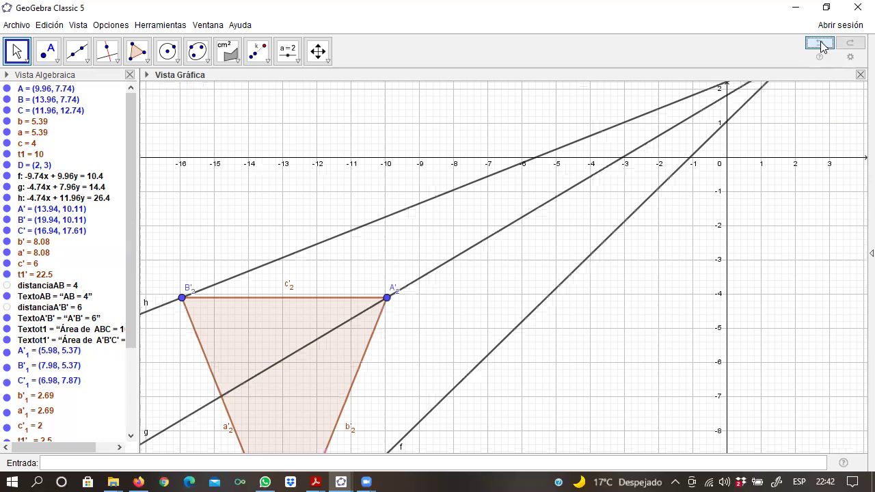
{"action": "left_click", "coordinate": [822, 46]}
{"action": "left_click", "coordinate": [821, 46]}
{"action": "left_click", "coordinate": [821, 46]}
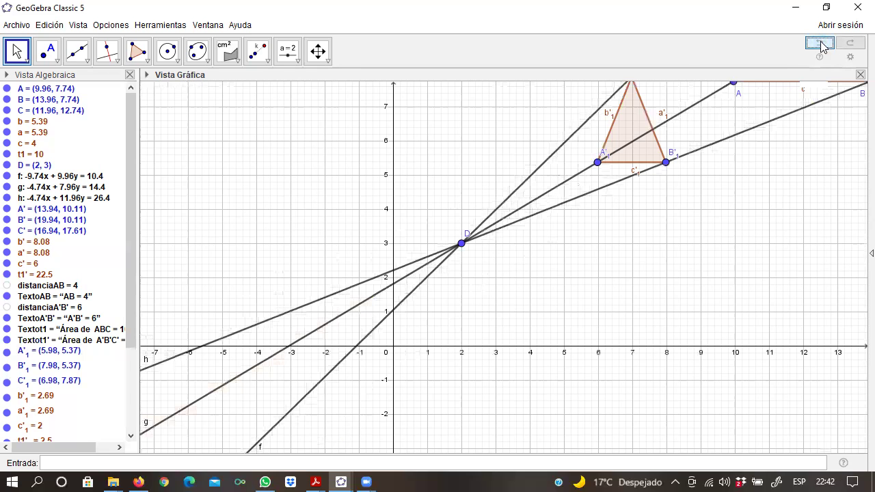
{"action": "left_click", "coordinate": [821, 46]}
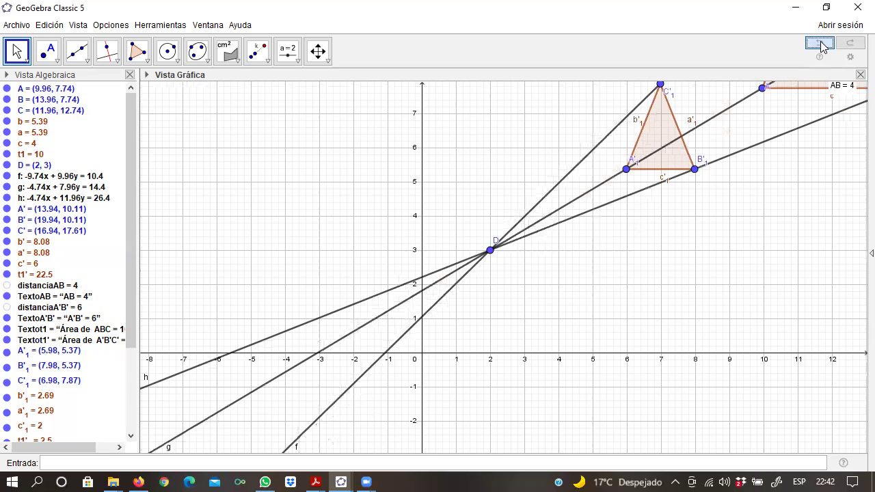
{"action": "left_click", "coordinate": [821, 46]}
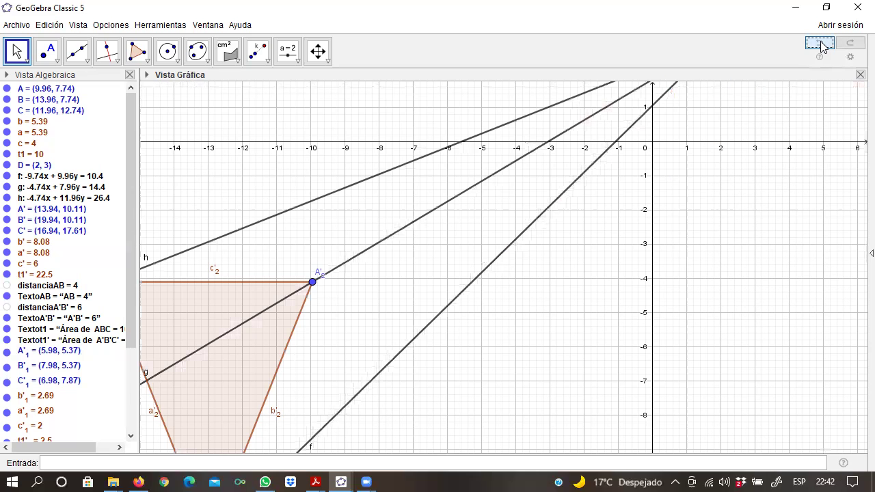
{"action": "left_click", "coordinate": [821, 46]}
{"action": "left_click", "coordinate": [821, 46]}
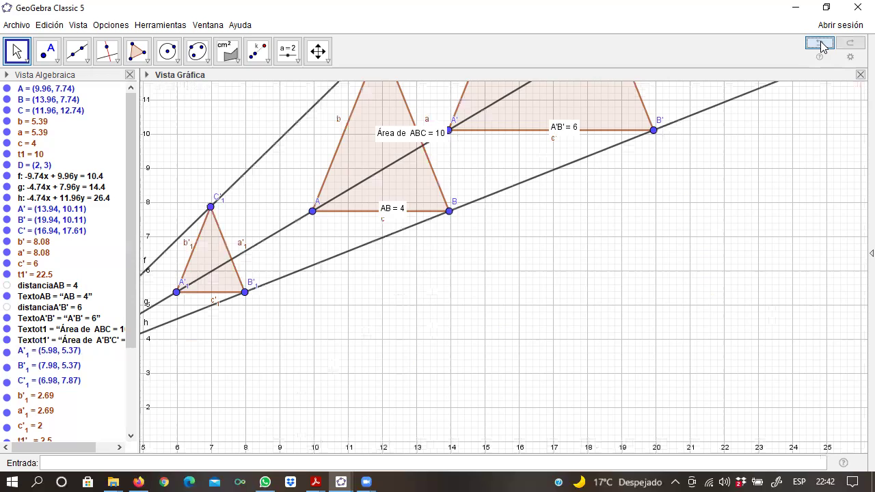
{"action": "left_click", "coordinate": [821, 45]}
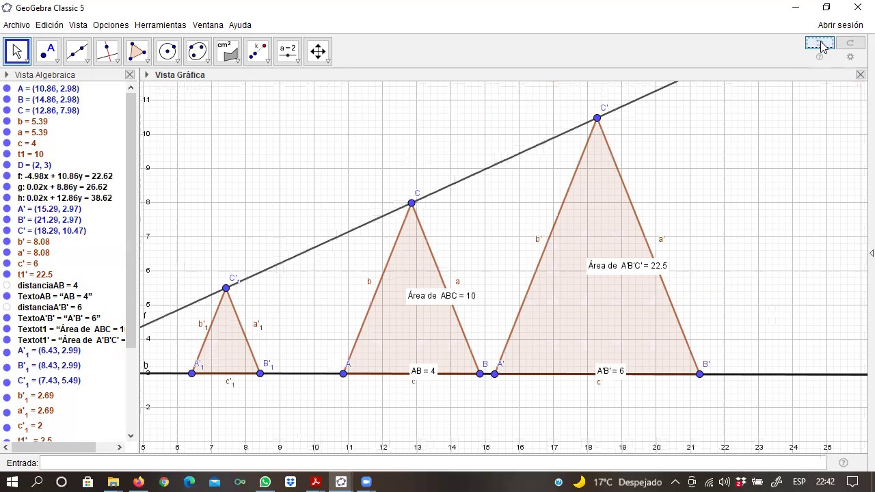
Undo the inverted and reduced homothetic images of triangle ABC, keeping only the enlarged image A'B'C'
{"action": "left_click", "coordinate": [821, 45]}
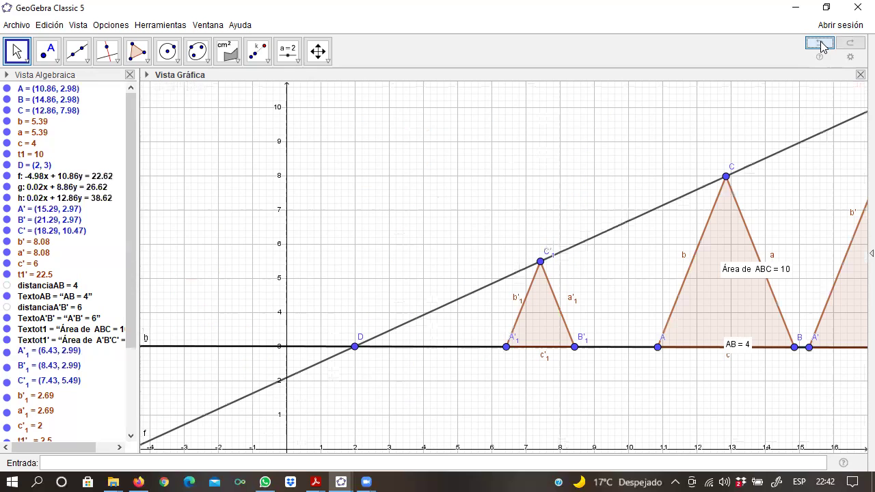
{"action": "left_click", "coordinate": [822, 46]}
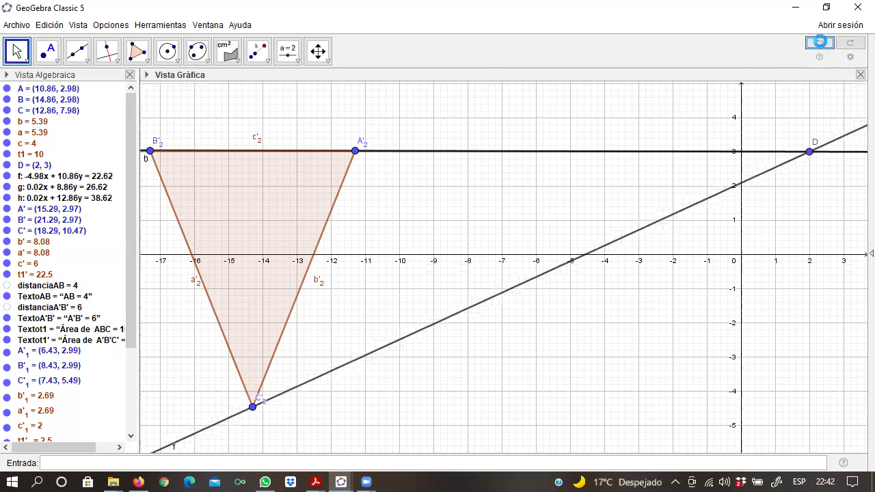
{"action": "left_click", "coordinate": [821, 45]}
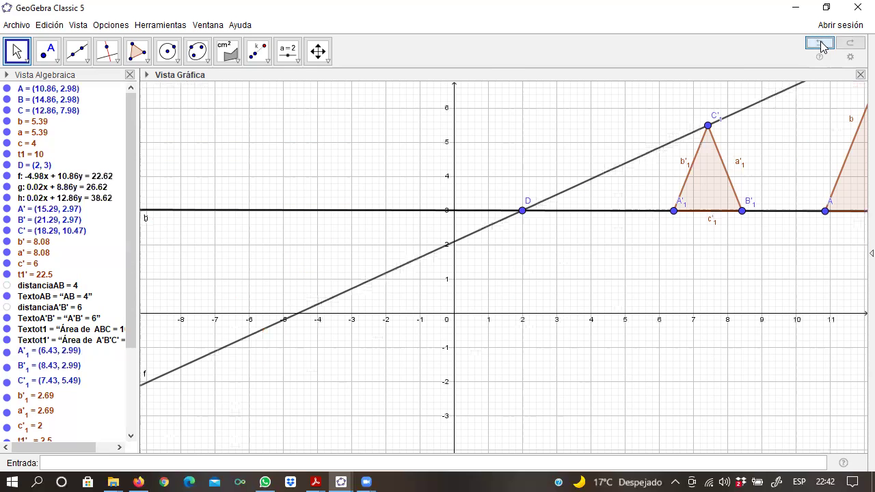
{"action": "left_click", "coordinate": [821, 46]}
{"action": "left_click", "coordinate": [821, 46]}
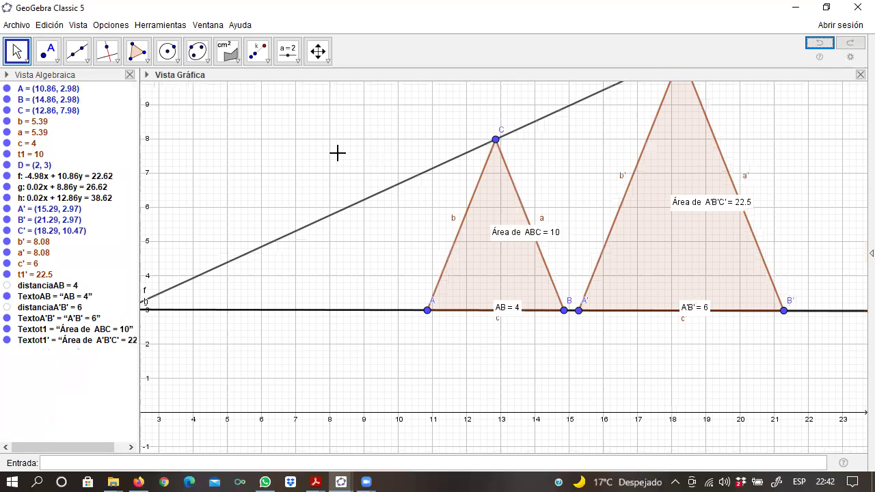
Hide the lines f, g and h that join center D with the triangle vertices
{"action": "left_click", "coordinate": [6, 177]}
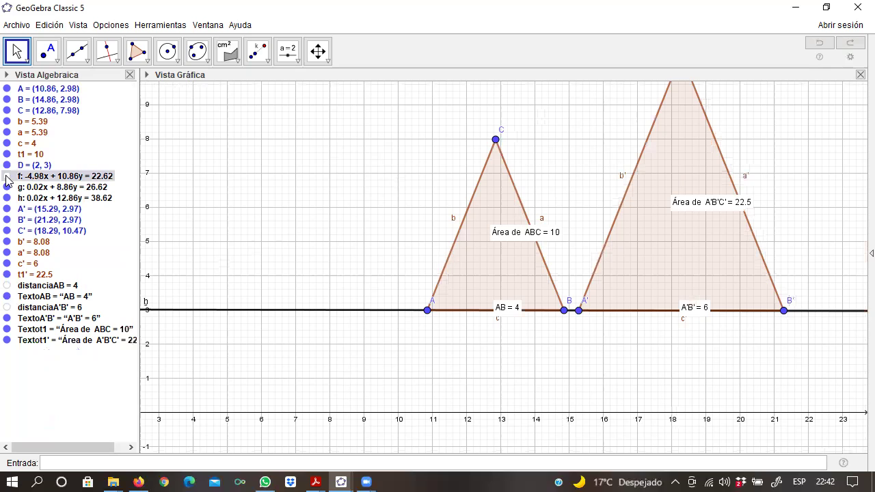
{"action": "left_click", "coordinate": [7, 188]}
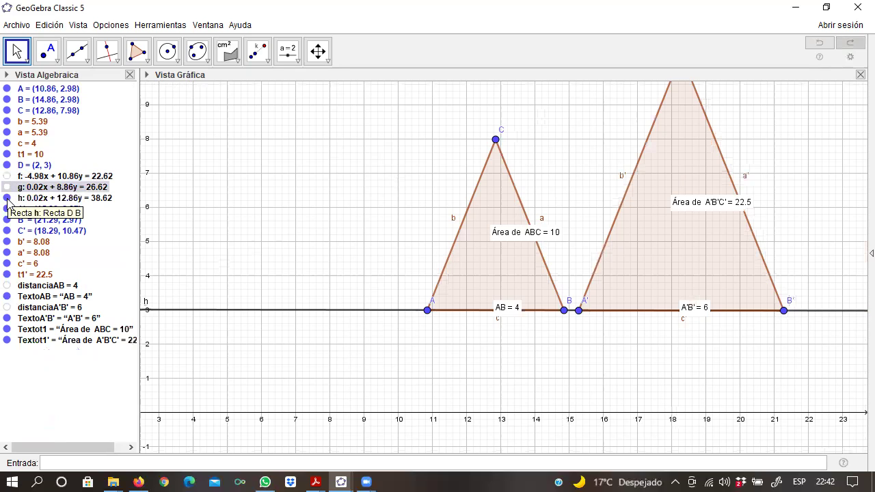
{"action": "left_click", "coordinate": [7, 198]}
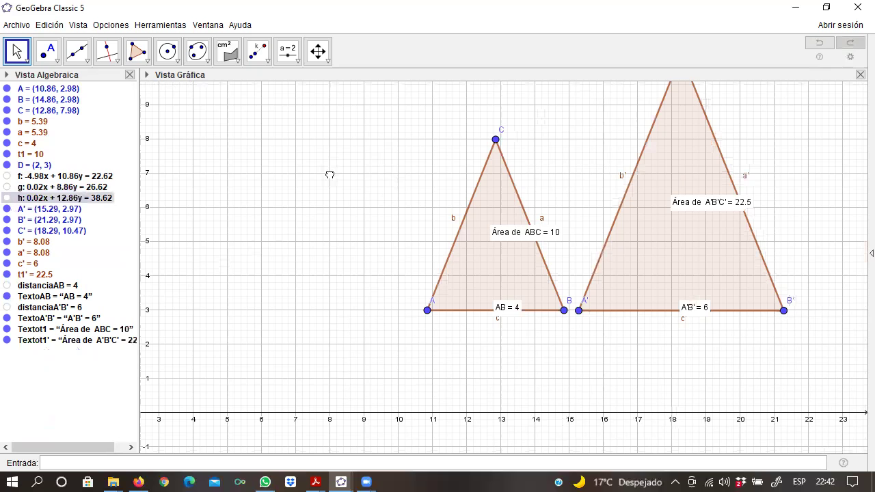
Move triangle ABC until its vertex A coincides with center D at (2, 3)
{"action": "left_click_drag", "start_coordinate": [265, 244], "coordinate": [253, 222]}
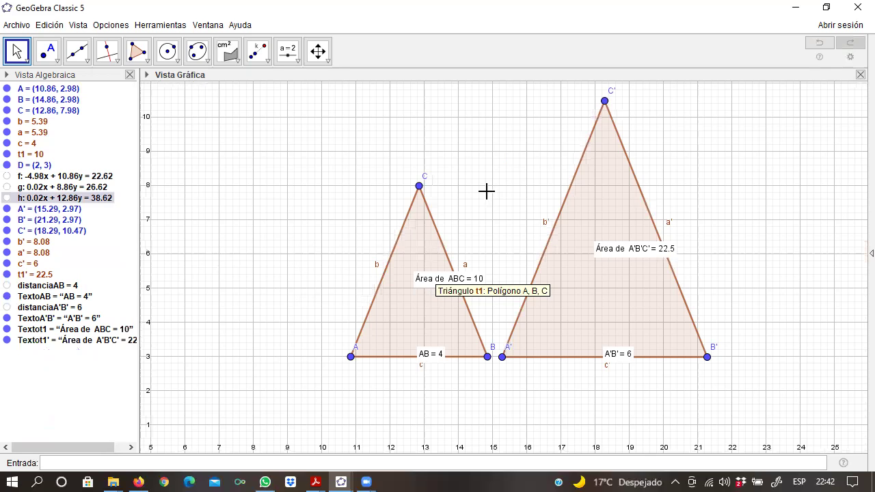
{"action": "left_click_drag", "start_coordinate": [434, 209], "coordinate": [433, 210]}
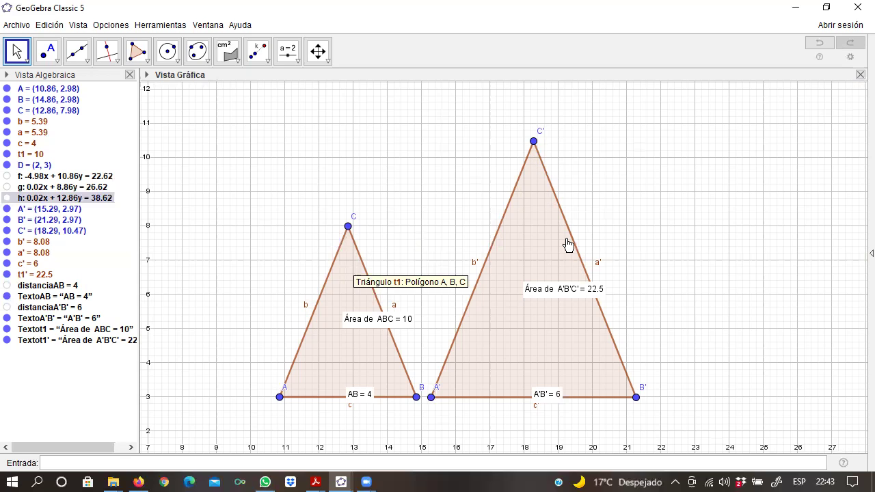
{"action": "left_click_drag", "start_coordinate": [348, 254], "coordinate": [234, 248]}
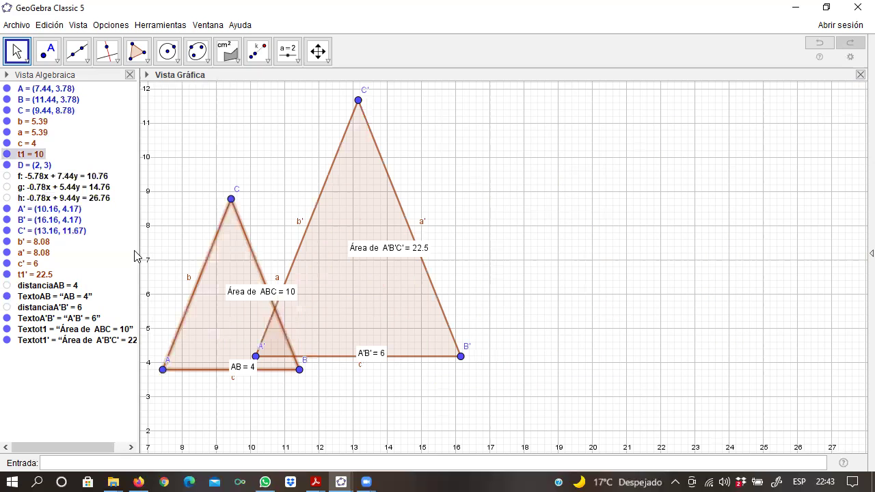
{"action": "left_click_drag", "start_coordinate": [135, 256], "coordinate": [107, 246]}
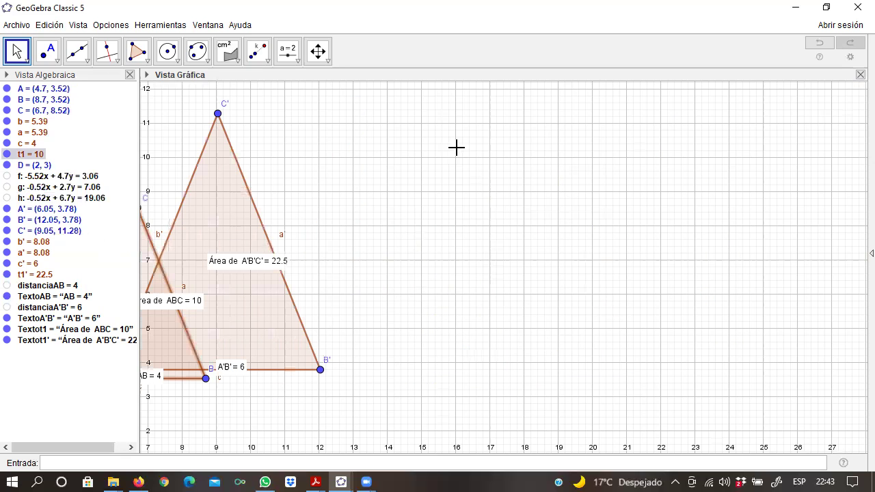
{"action": "left_click_drag", "start_coordinate": [394, 156], "coordinate": [580, 181]}
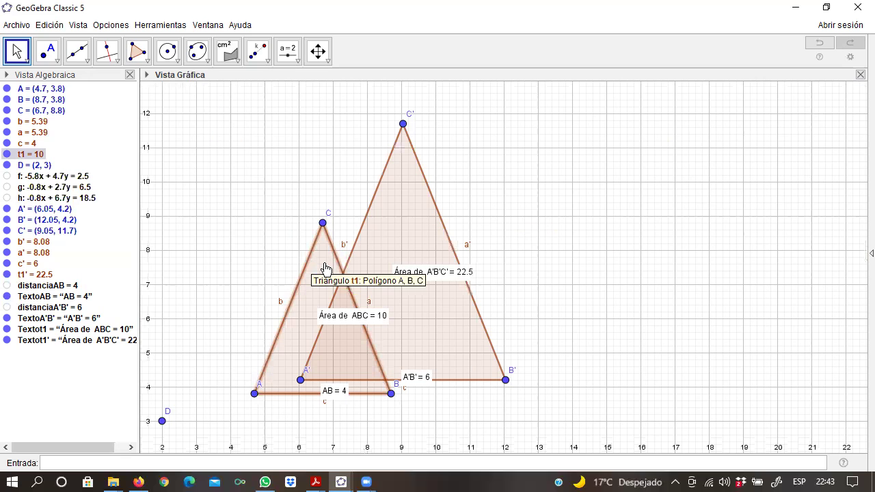
{"action": "left_click_drag", "start_coordinate": [326, 267], "coordinate": [230, 299]}
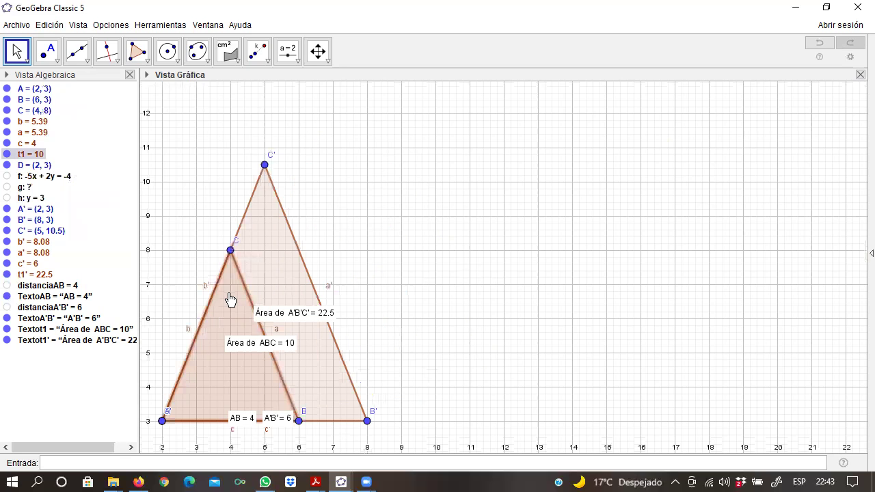
Move triangle ABC until its vertex C coincides with center D at (2, 3), placing A at (0, -2)
{"action": "left_click_drag", "start_coordinate": [220, 330], "coordinate": [196, 381]}
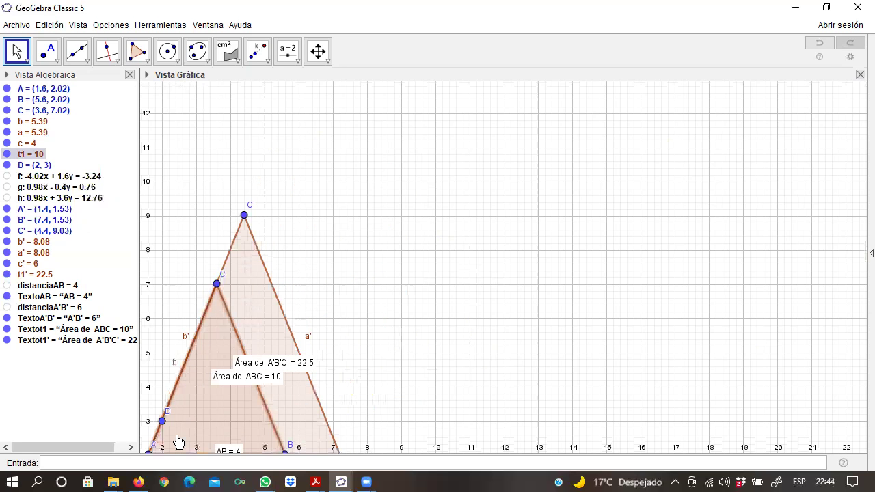
{"action": "left_click_drag", "start_coordinate": [176, 441], "coordinate": [164, 445]}
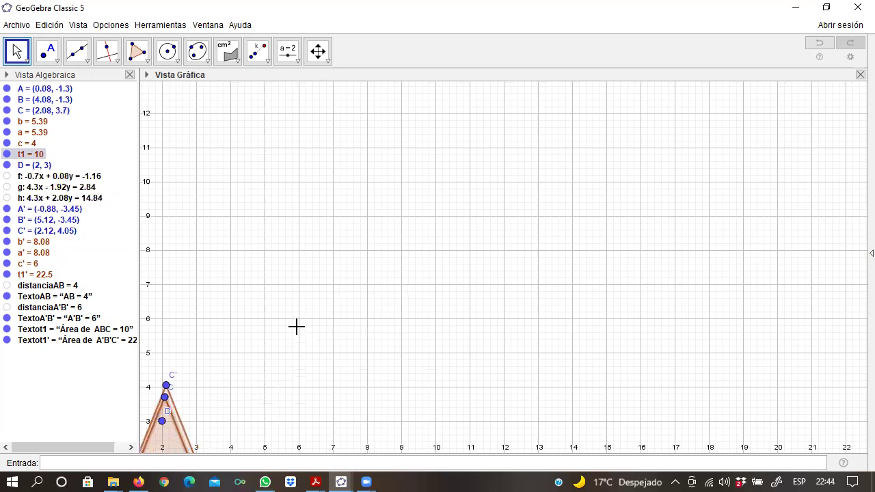
{"action": "left_click_drag", "start_coordinate": [452, 106], "coordinate": [463, 51]}
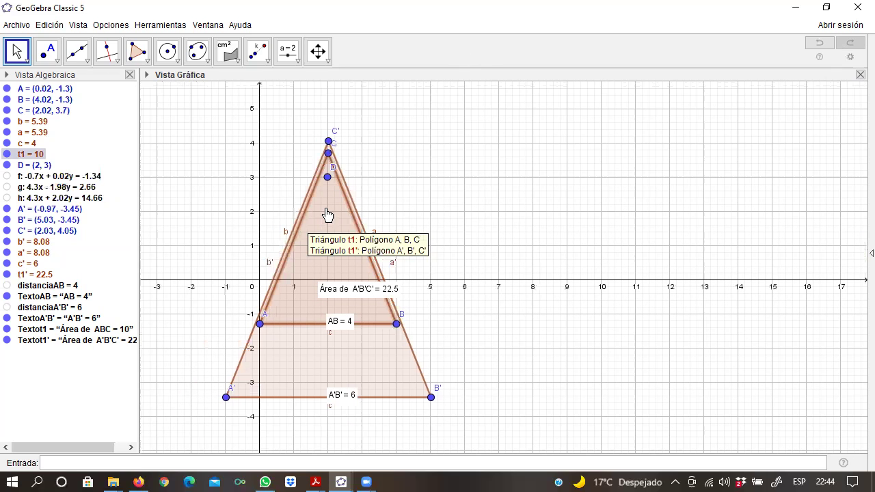
{"action": "left_click_drag", "start_coordinate": [328, 213], "coordinate": [329, 240]}
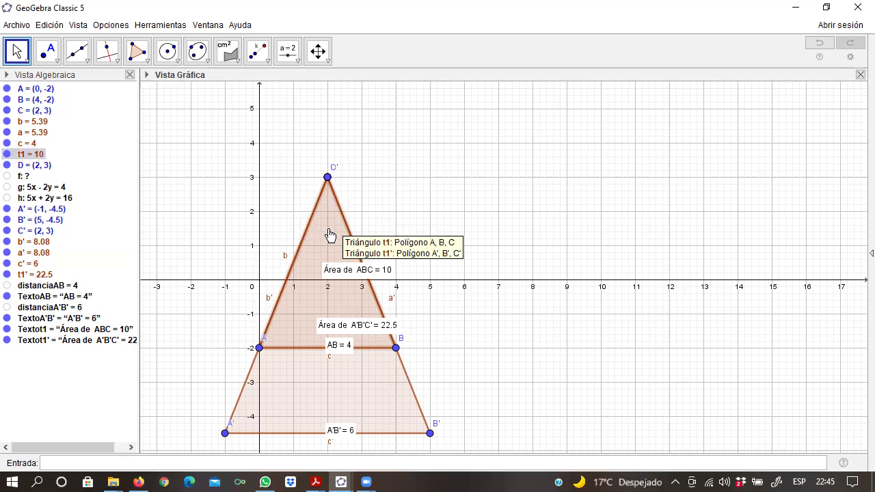
Try to mark the intersection of the triangle's side b with the x-axis using the Intersection tool
{"action": "left_click", "coordinate": [43, 58]}
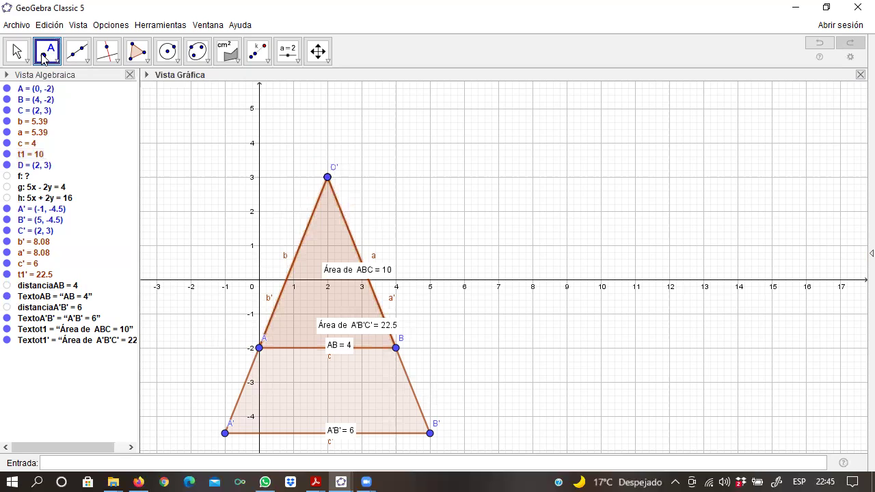
{"action": "left_click", "coordinate": [43, 58]}
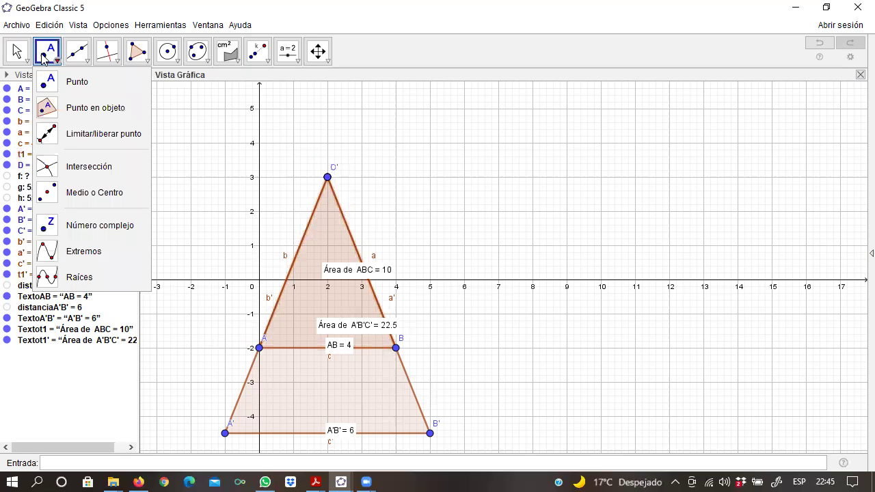
{"action": "left_click", "coordinate": [100, 169]}
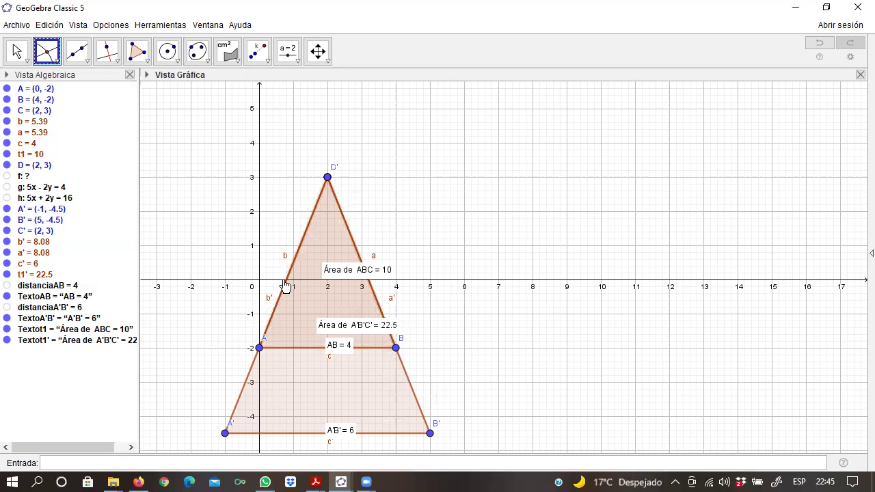
{"action": "left_click", "coordinate": [285, 279]}
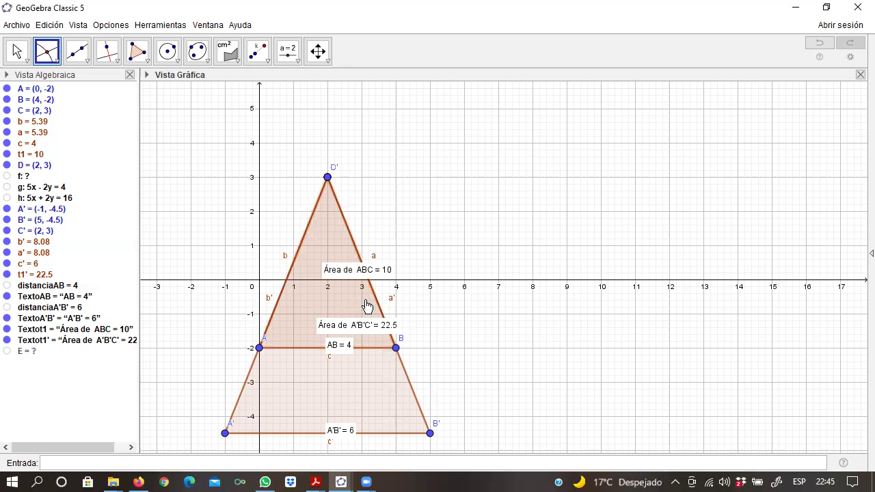
{"action": "left_click", "coordinate": [287, 286]}
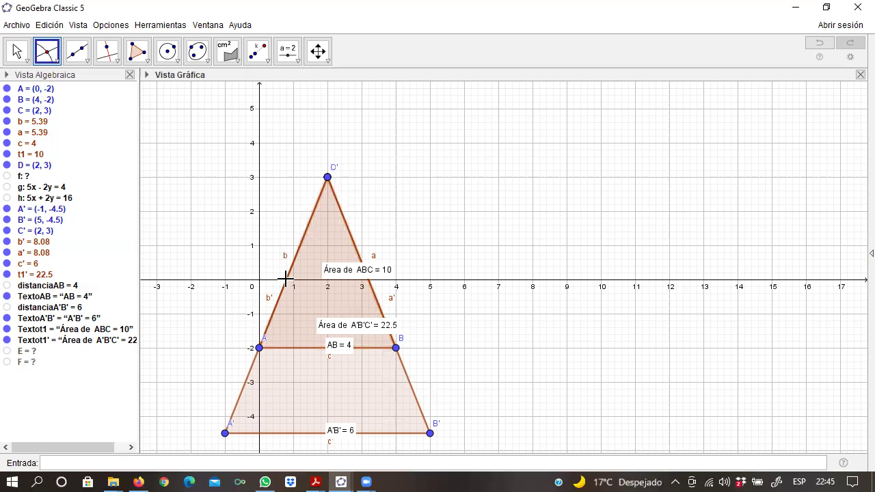
Place free points where sides b and a of triangle ABC cross the x-axis, at about (0.79, -0.01) and (3.2, -0.01)
{"action": "left_click", "coordinate": [48, 55]}
{"action": "left_click", "coordinate": [48, 55]}
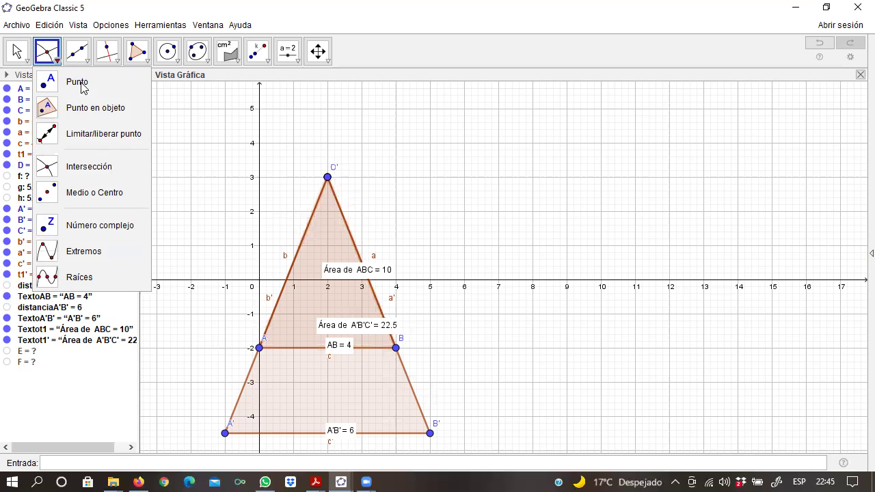
{"action": "left_click", "coordinate": [81, 83]}
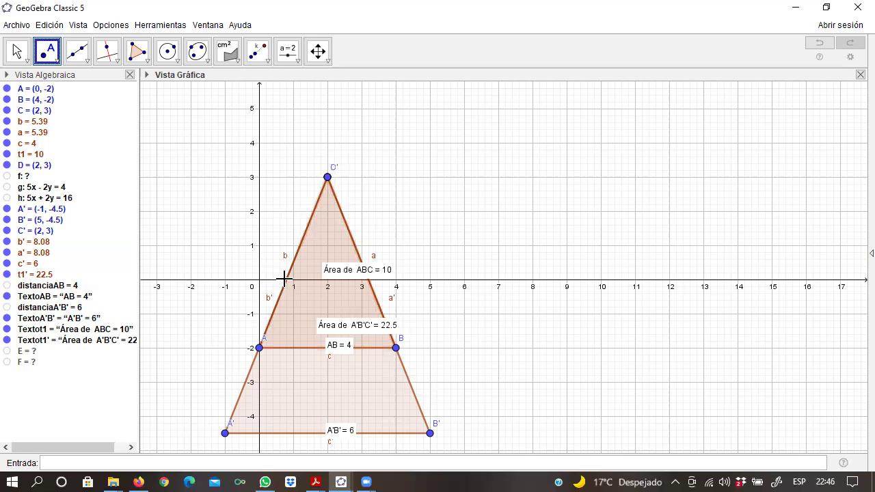
{"action": "left_click", "coordinate": [286, 281]}
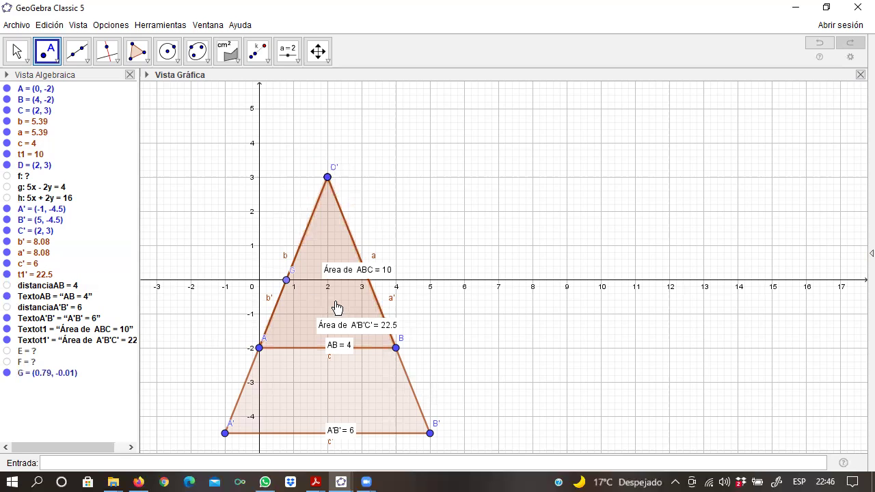
{"action": "left_click", "coordinate": [368, 280]}
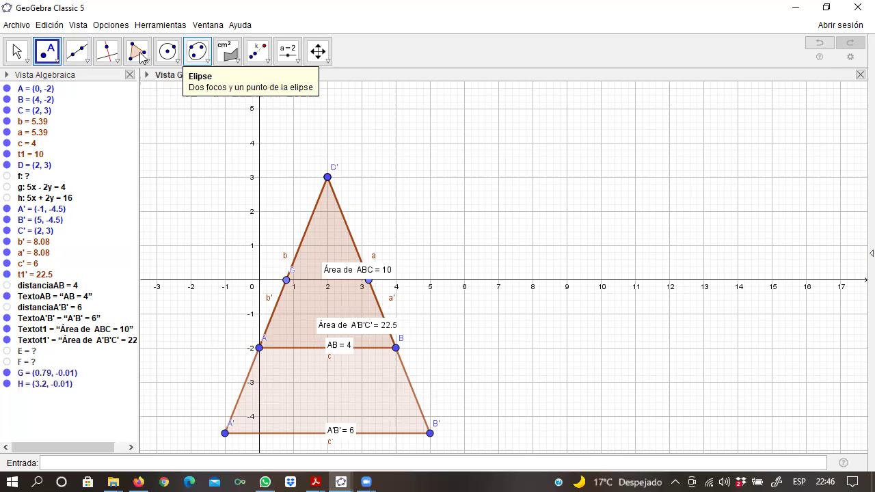
Add a distance measurement between points G and H, where sides b and a cross the x-axis
{"action": "left_click", "coordinate": [228, 60]}
{"action": "left_click", "coordinate": [228, 58]}
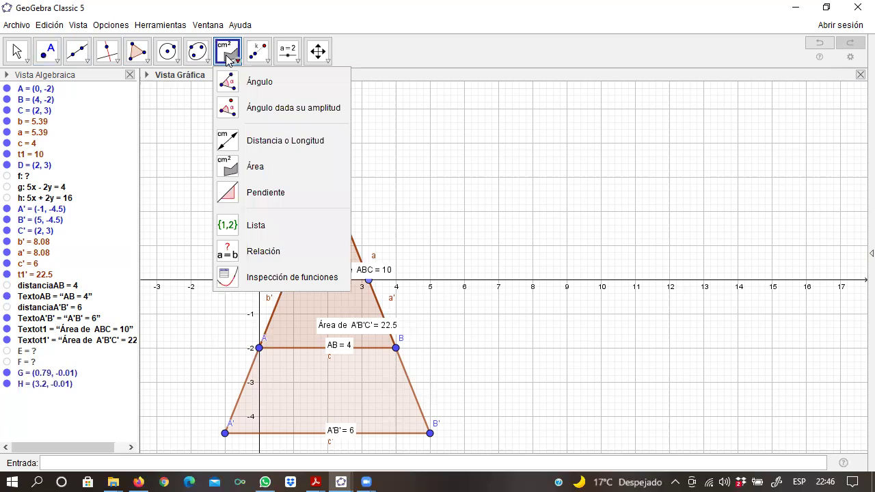
{"action": "left_click", "coordinate": [290, 147]}
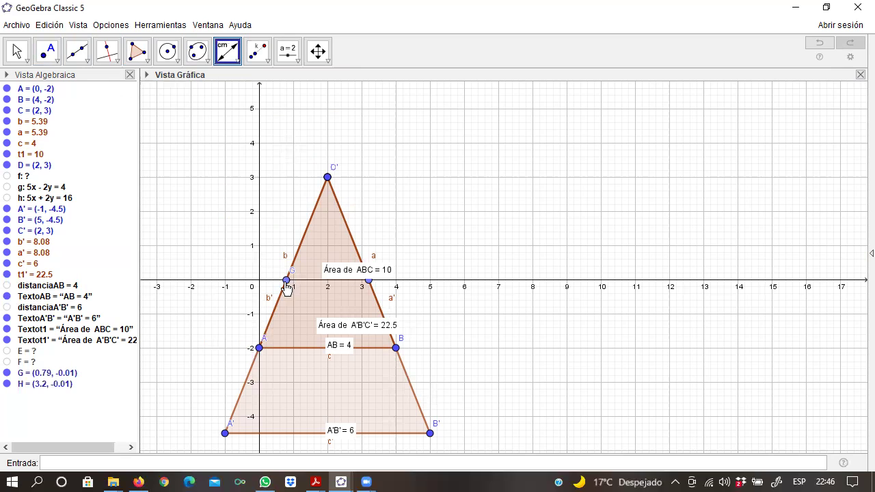
{"action": "left_click", "coordinate": [286, 280]}
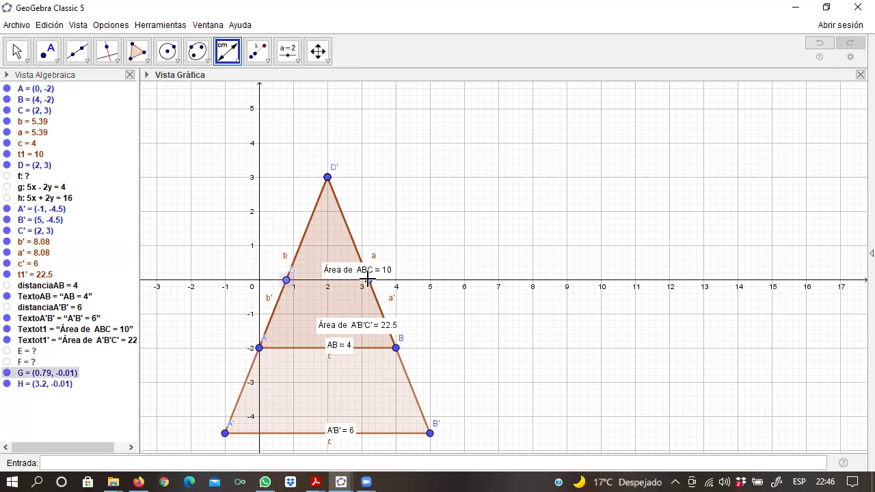
{"action": "left_click", "coordinate": [368, 279]}
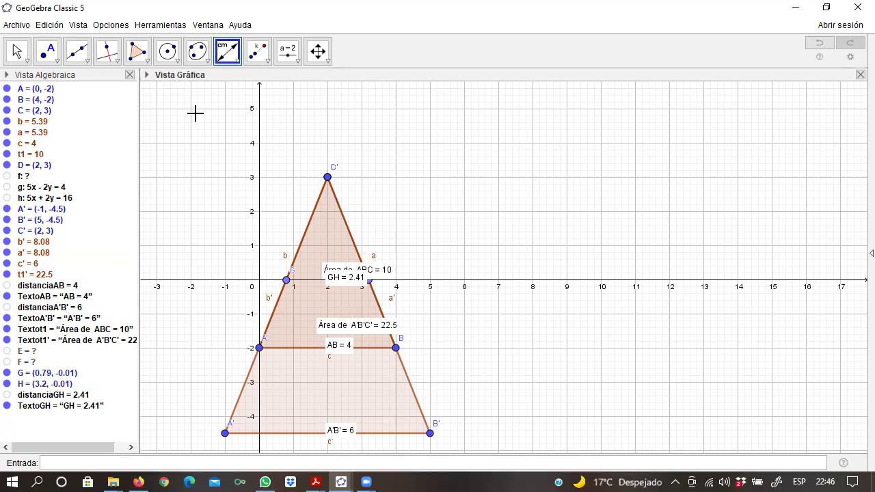
{"action": "left_click", "coordinate": [229, 56]}
{"action": "left_click", "coordinate": [229, 56]}
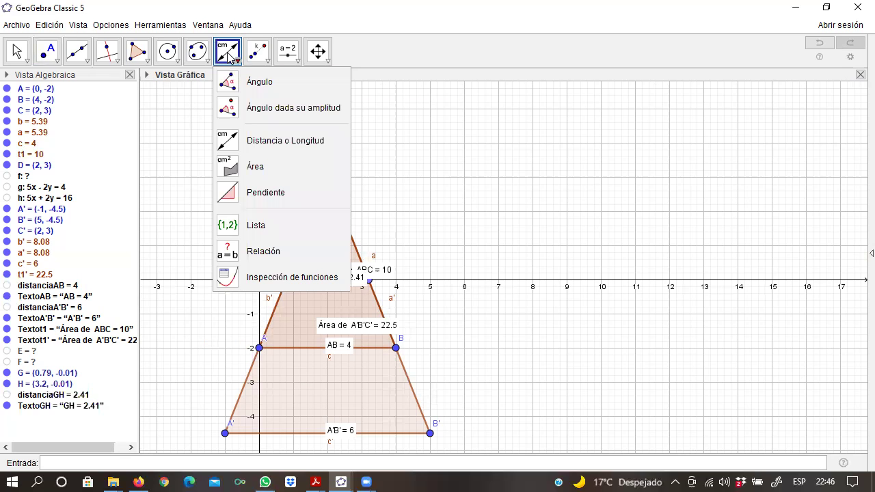
{"action": "left_click", "coordinate": [473, 127]}
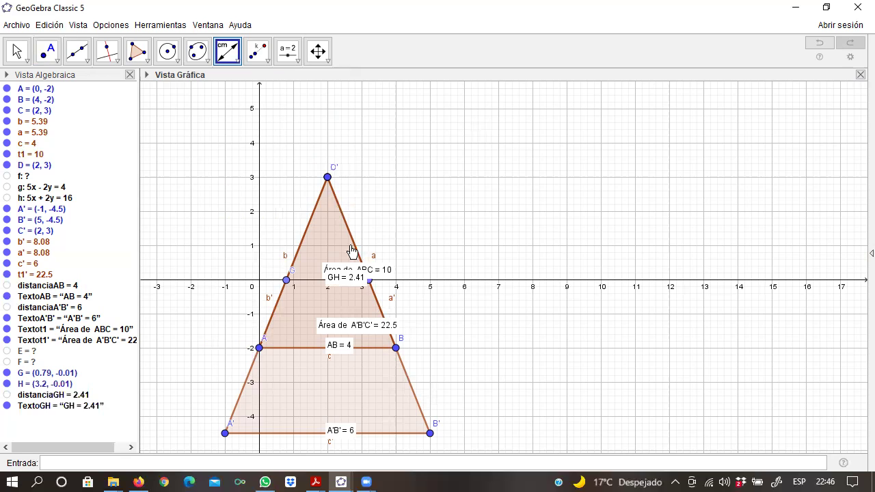